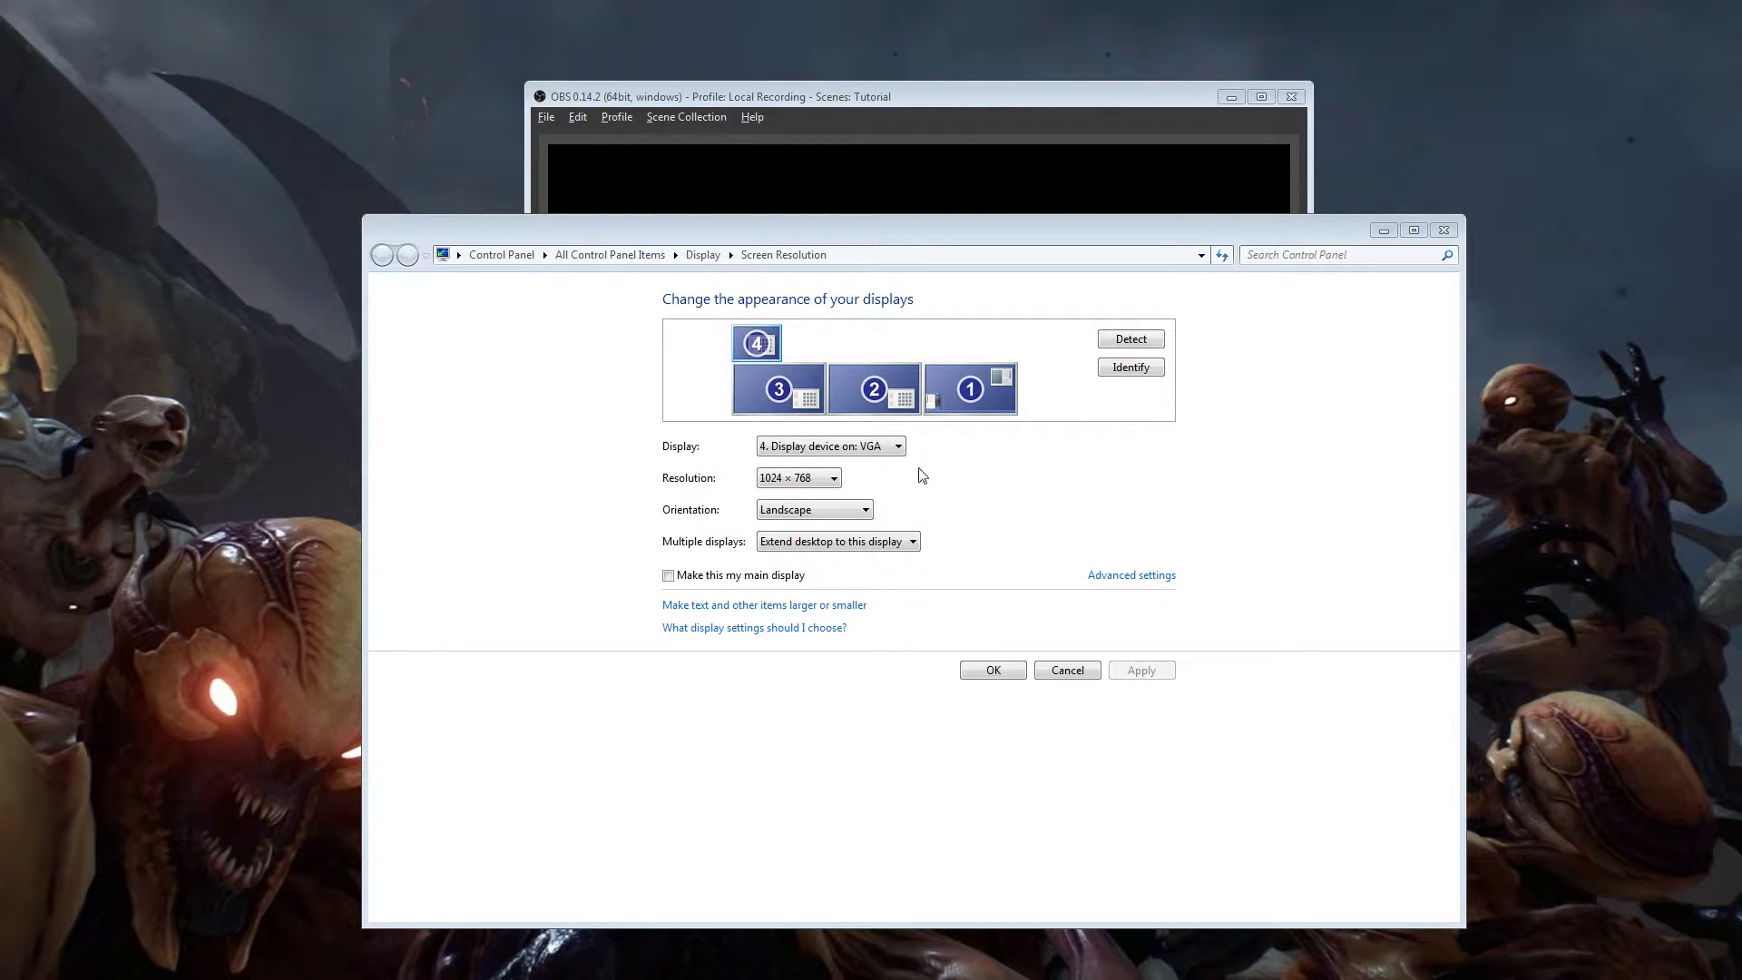
Step: Inspect the settings of displays 1 through 4 in Screen Resolution
left_click(951, 381)
left_click(879, 381)
left_click(780, 383)
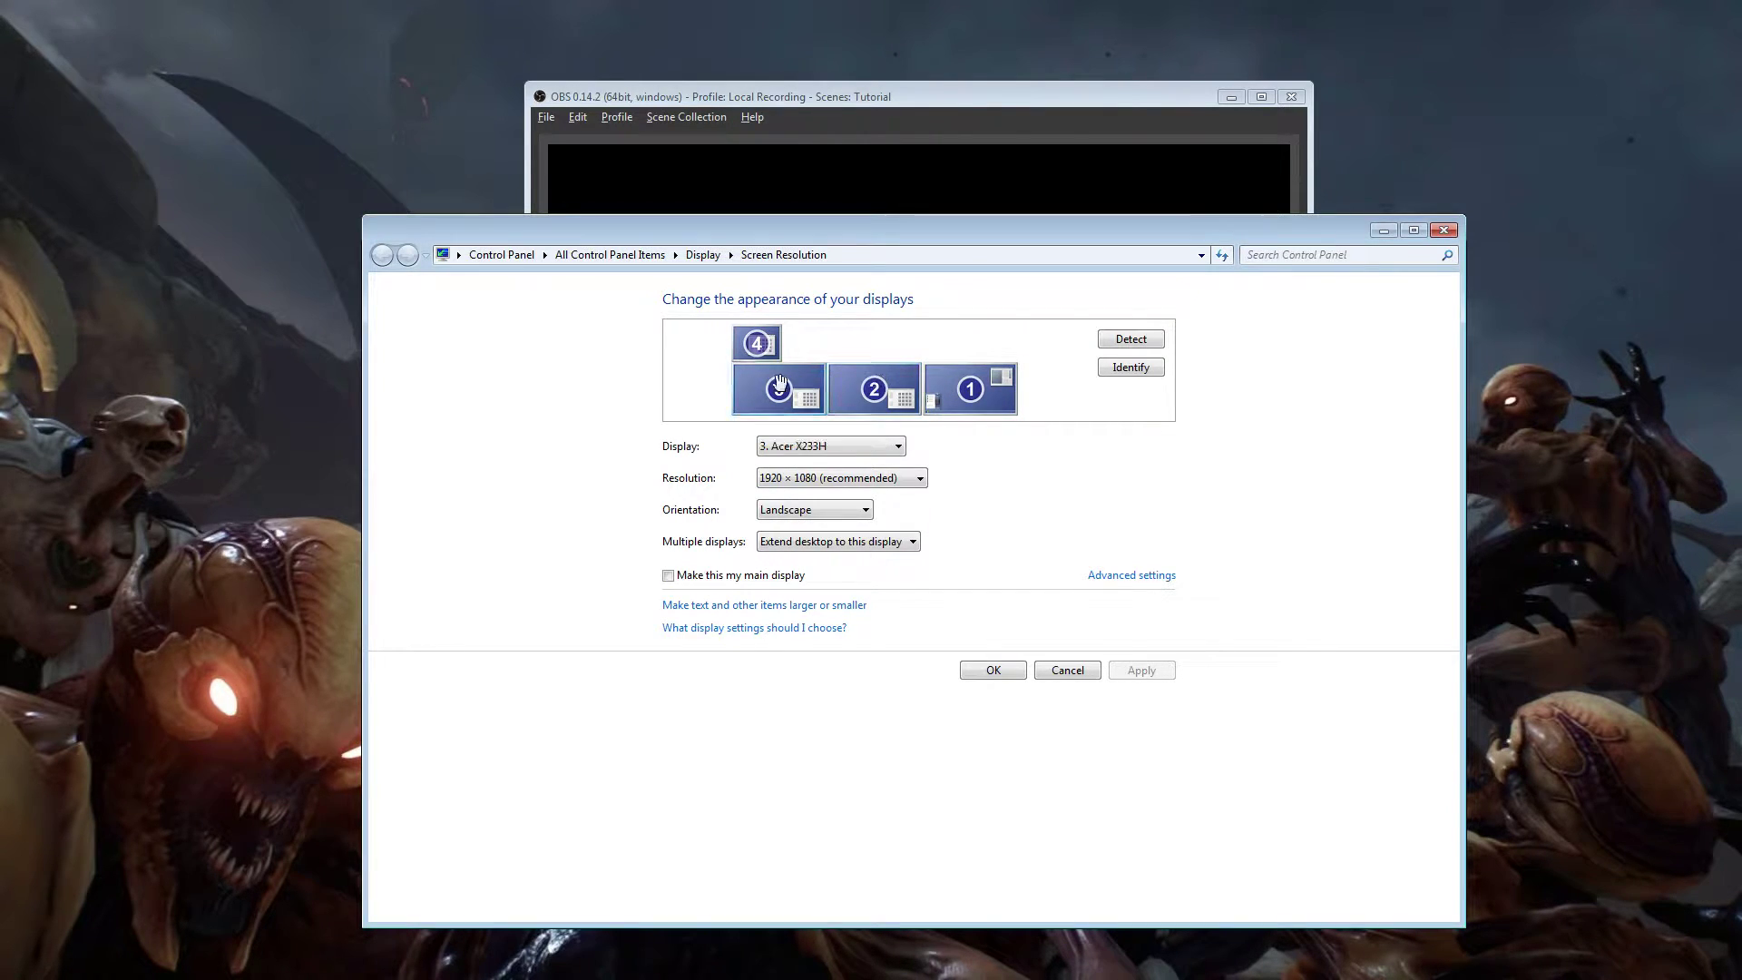
left_click(957, 400)
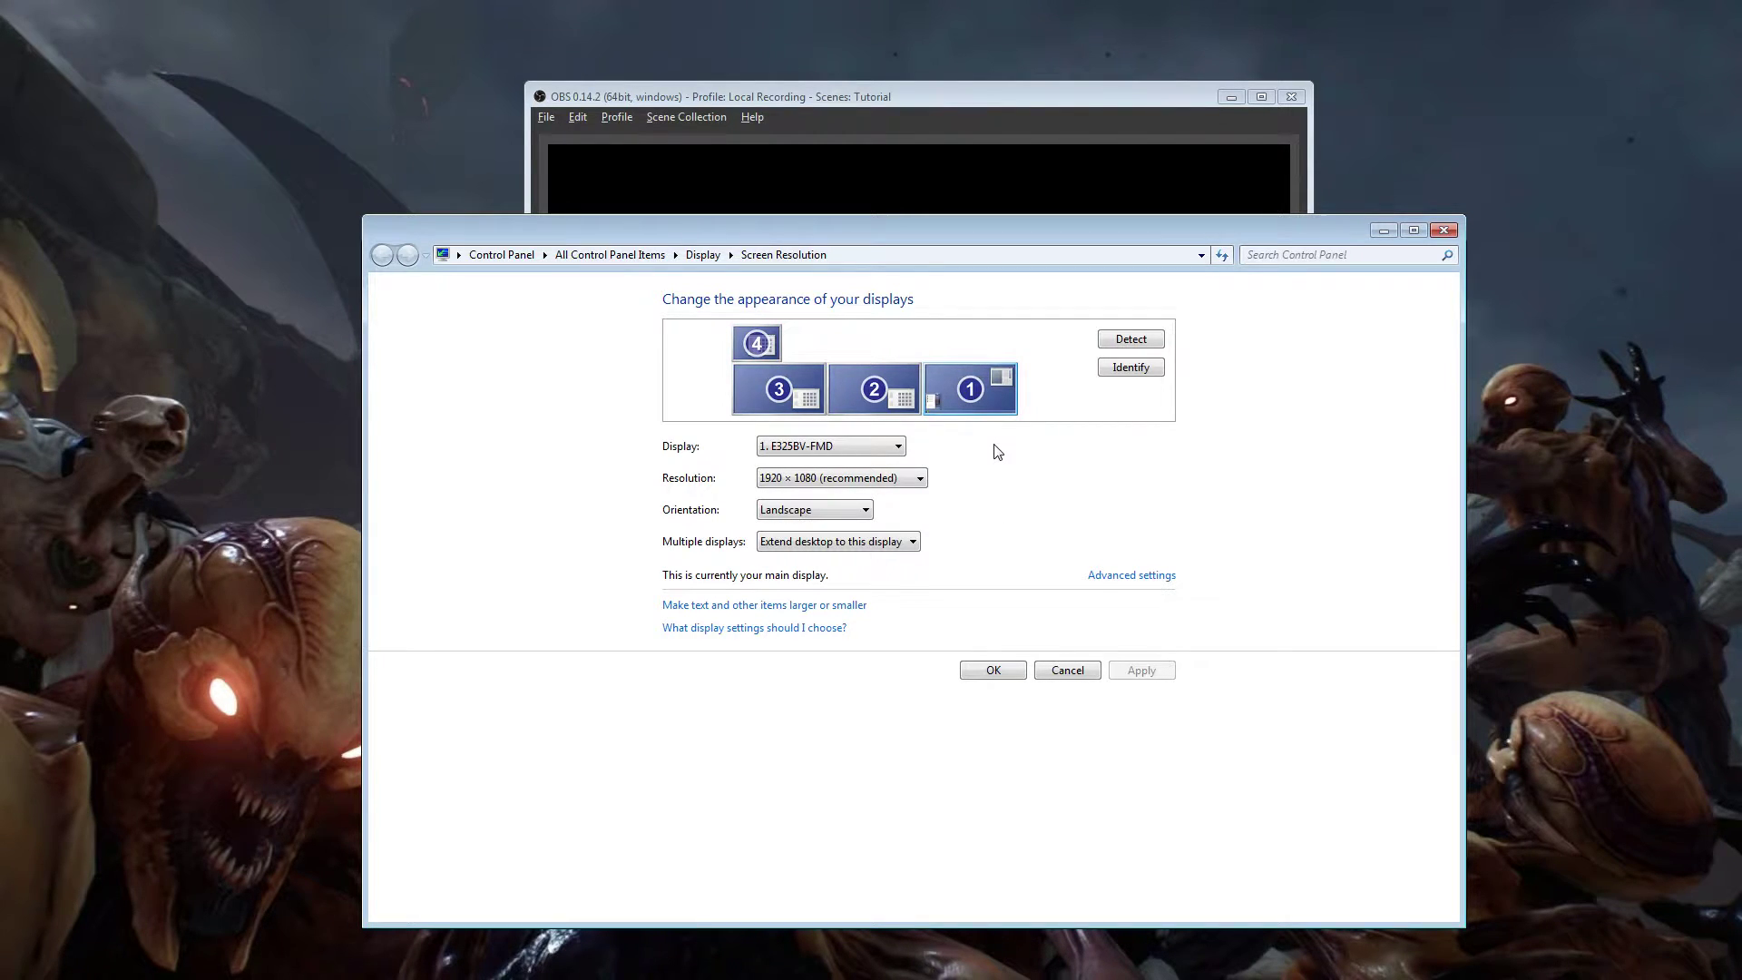
left_click(753, 342)
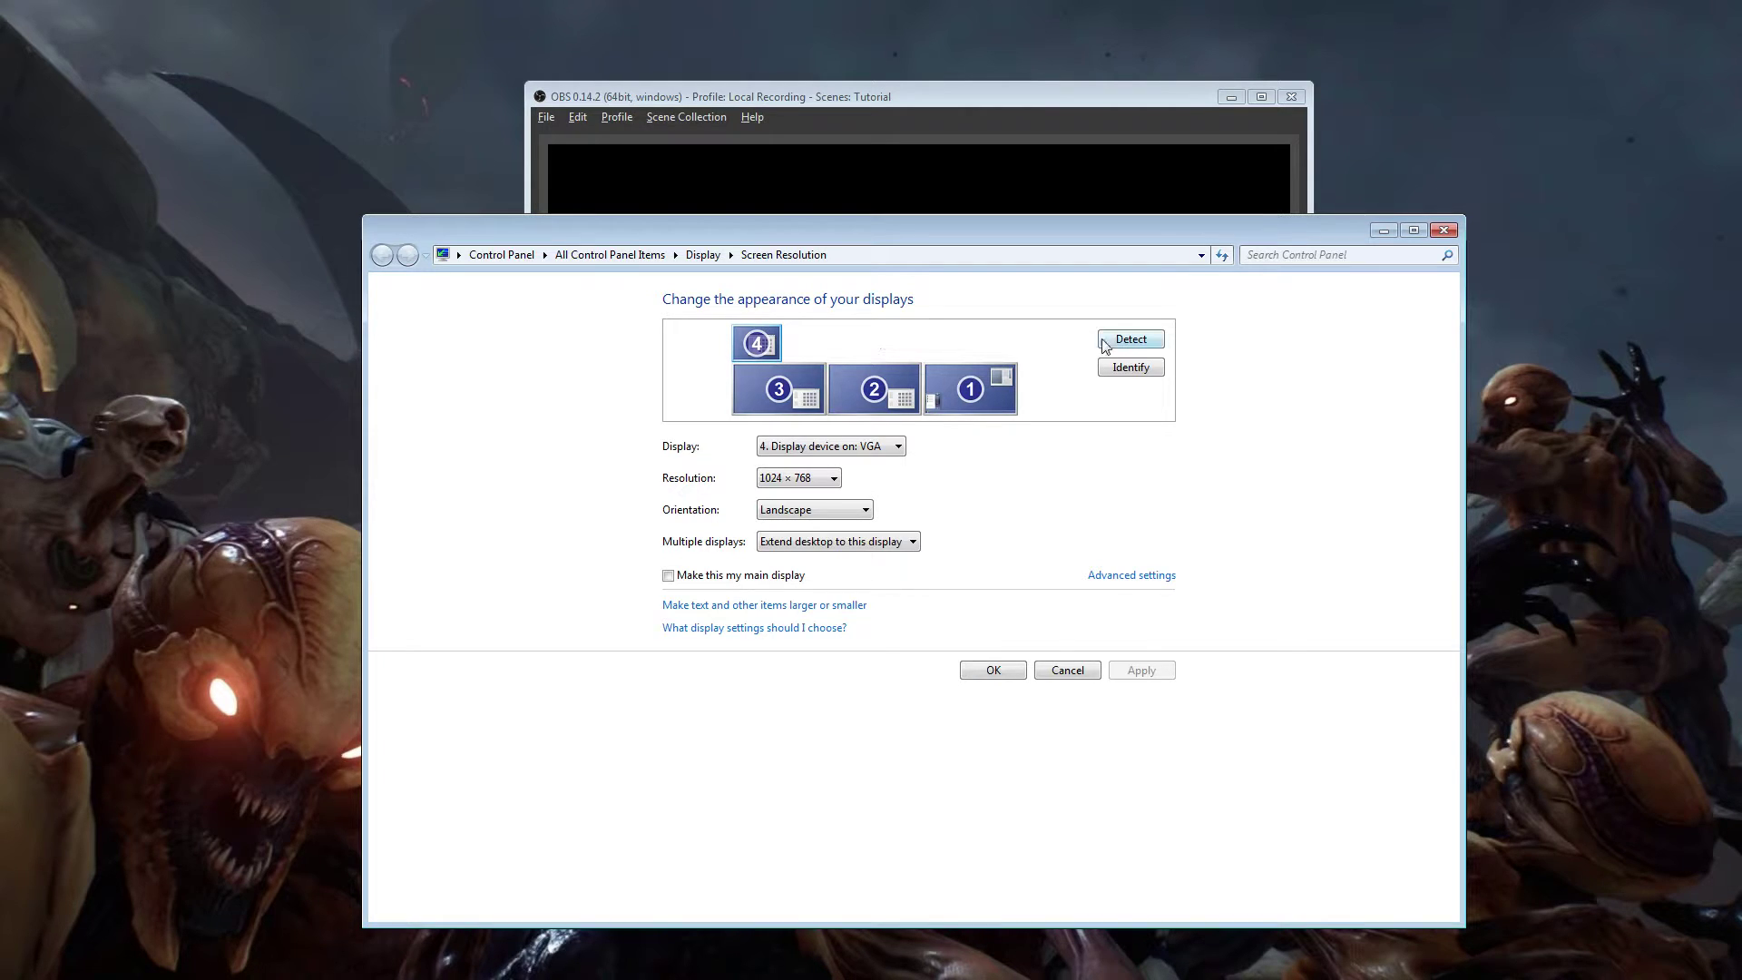
Step: Detect displays and set the undetected Intel HD Graphics 3000 output to 'Try to connect anyway on: VGA'
left_click(1141, 350)
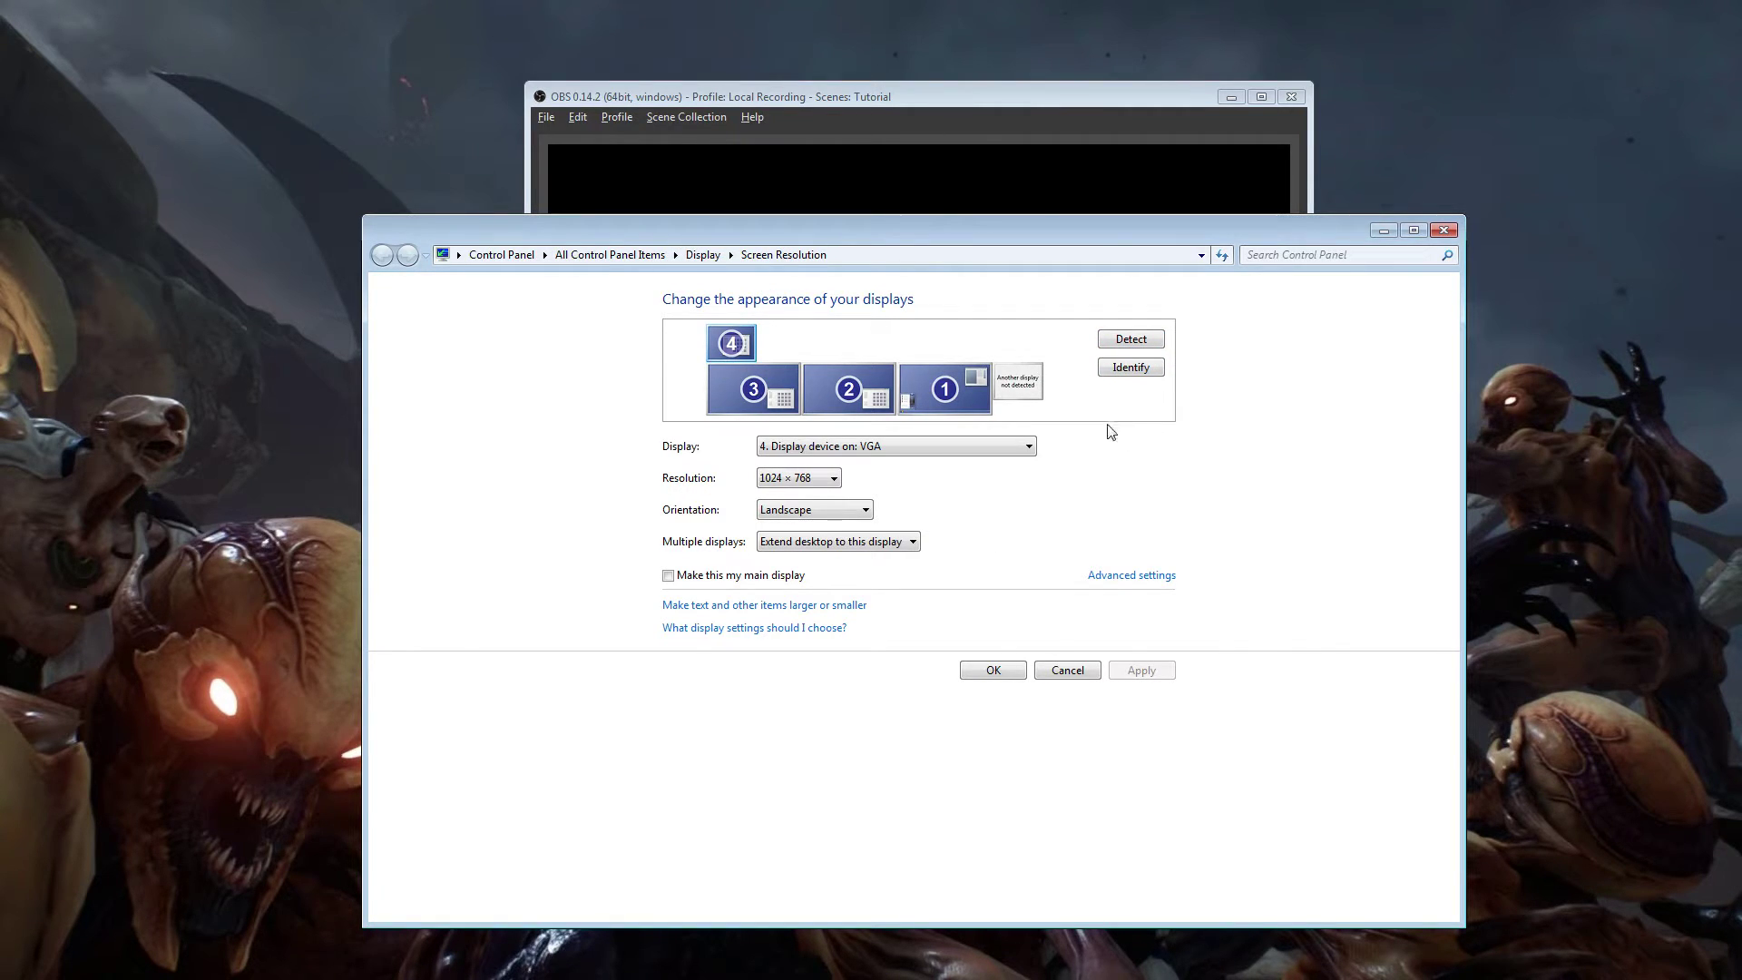
left_click(1015, 394)
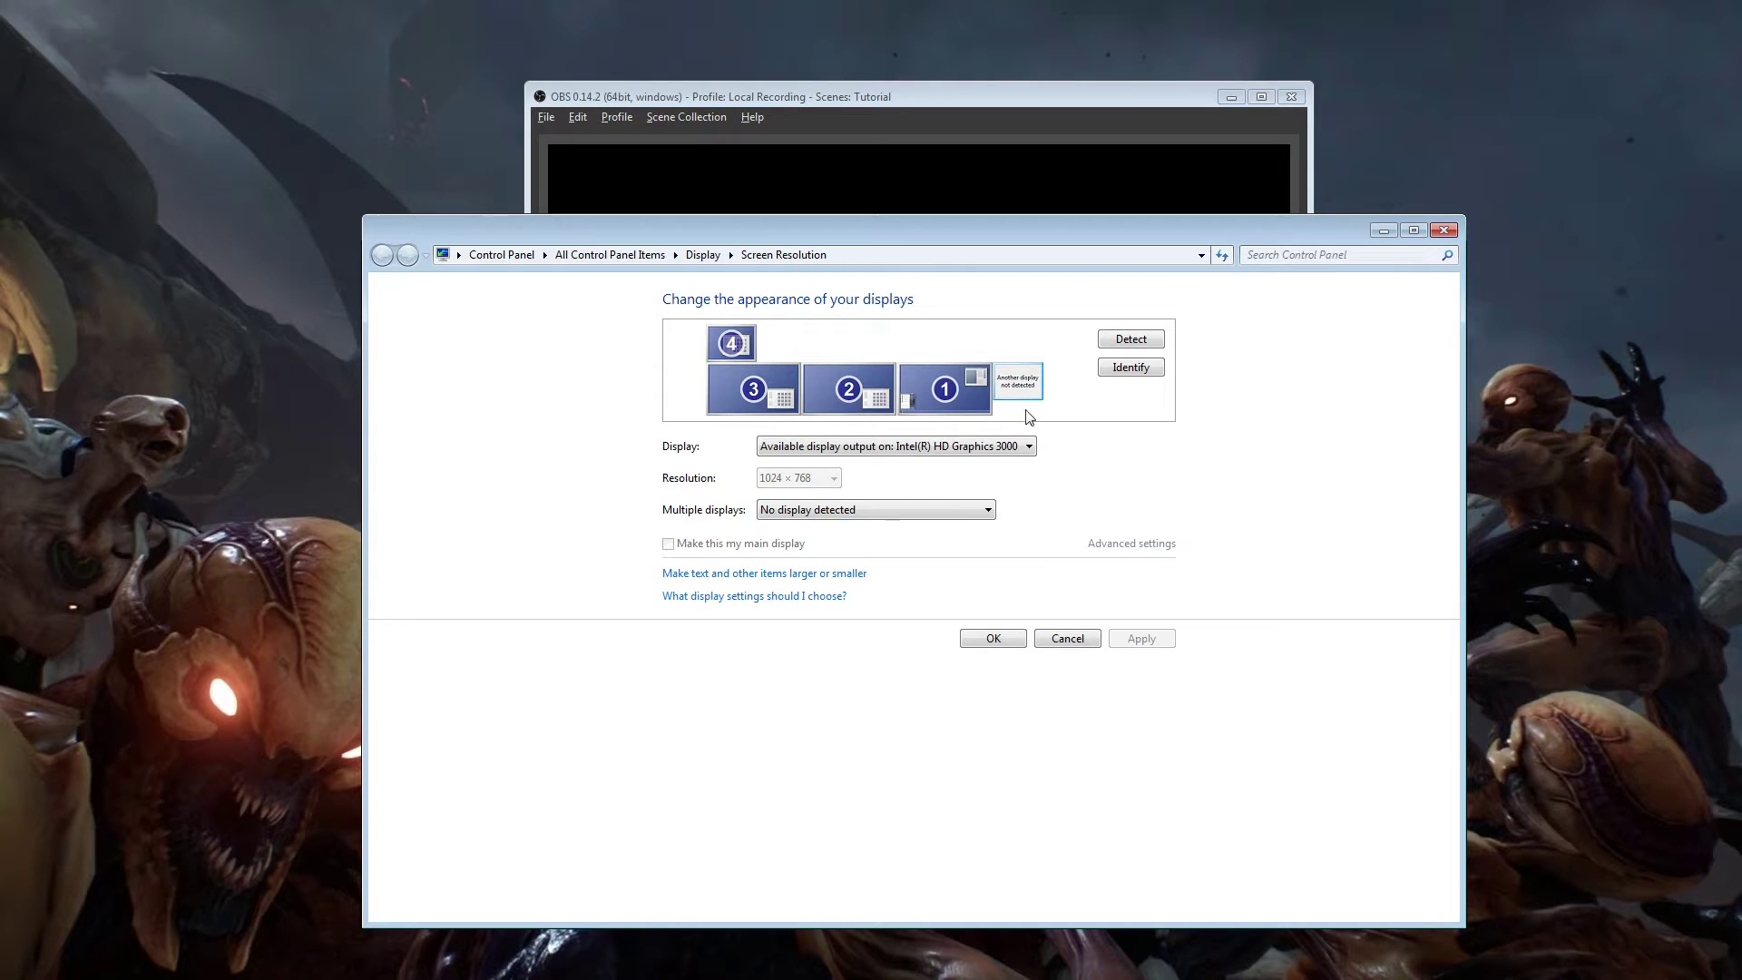
left_click(996, 449)
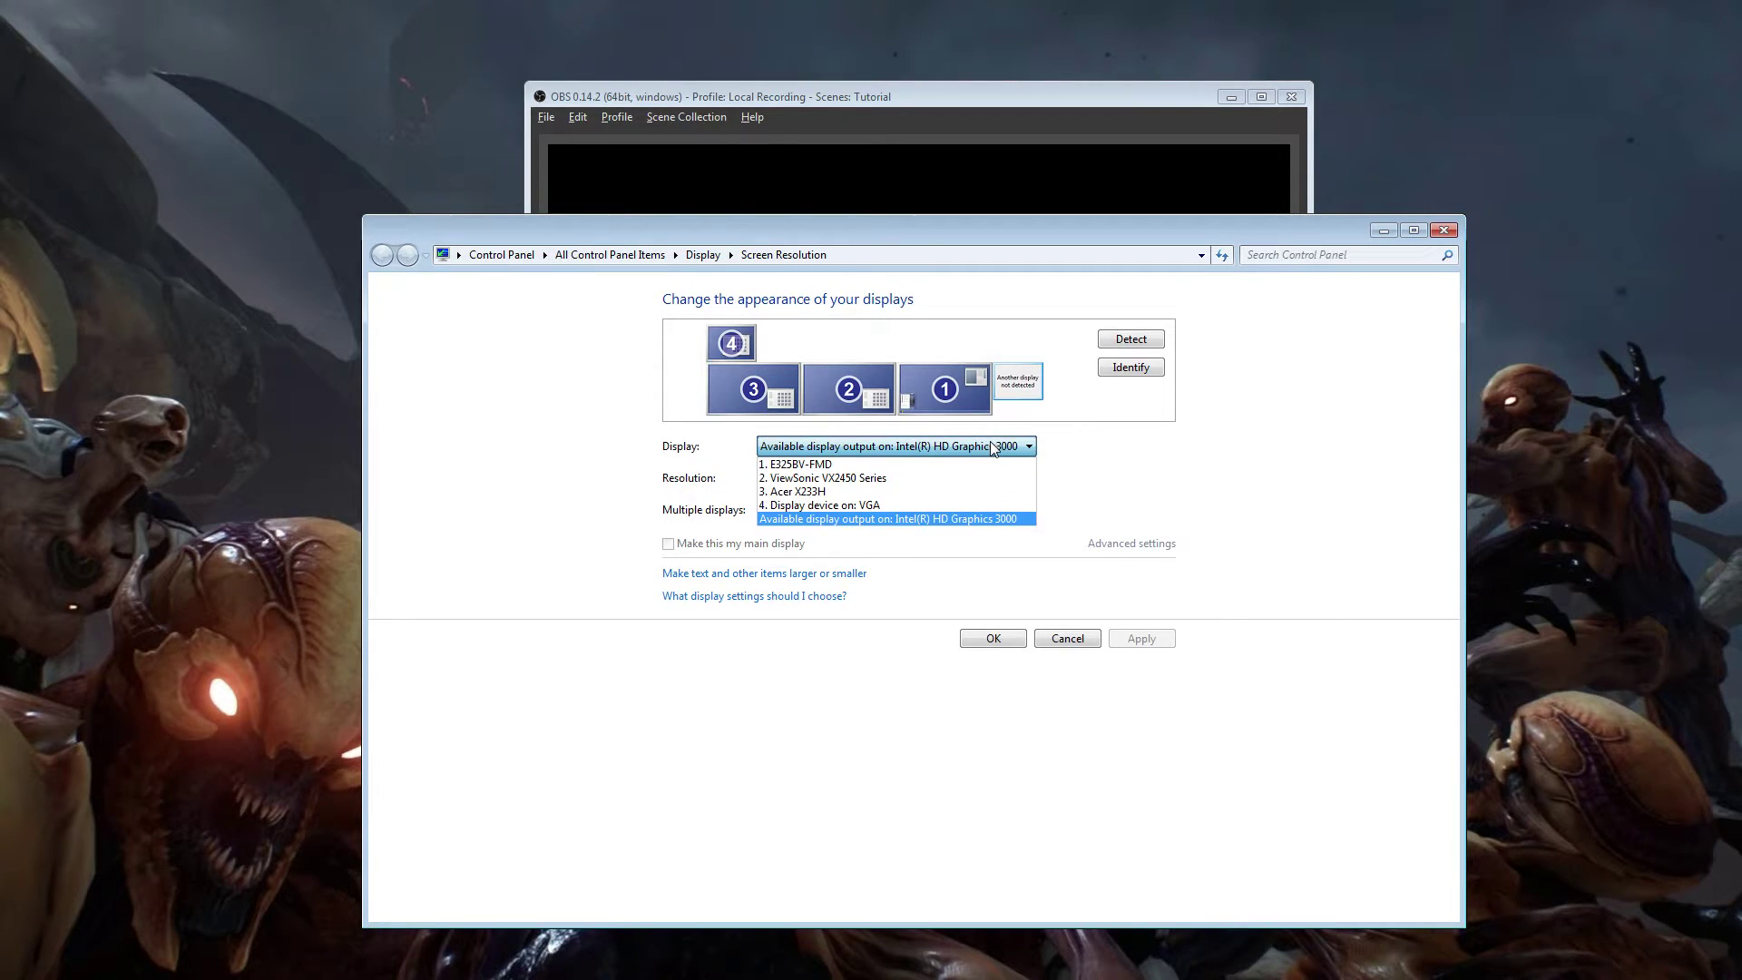
left_click(996, 449)
left_click(896, 511)
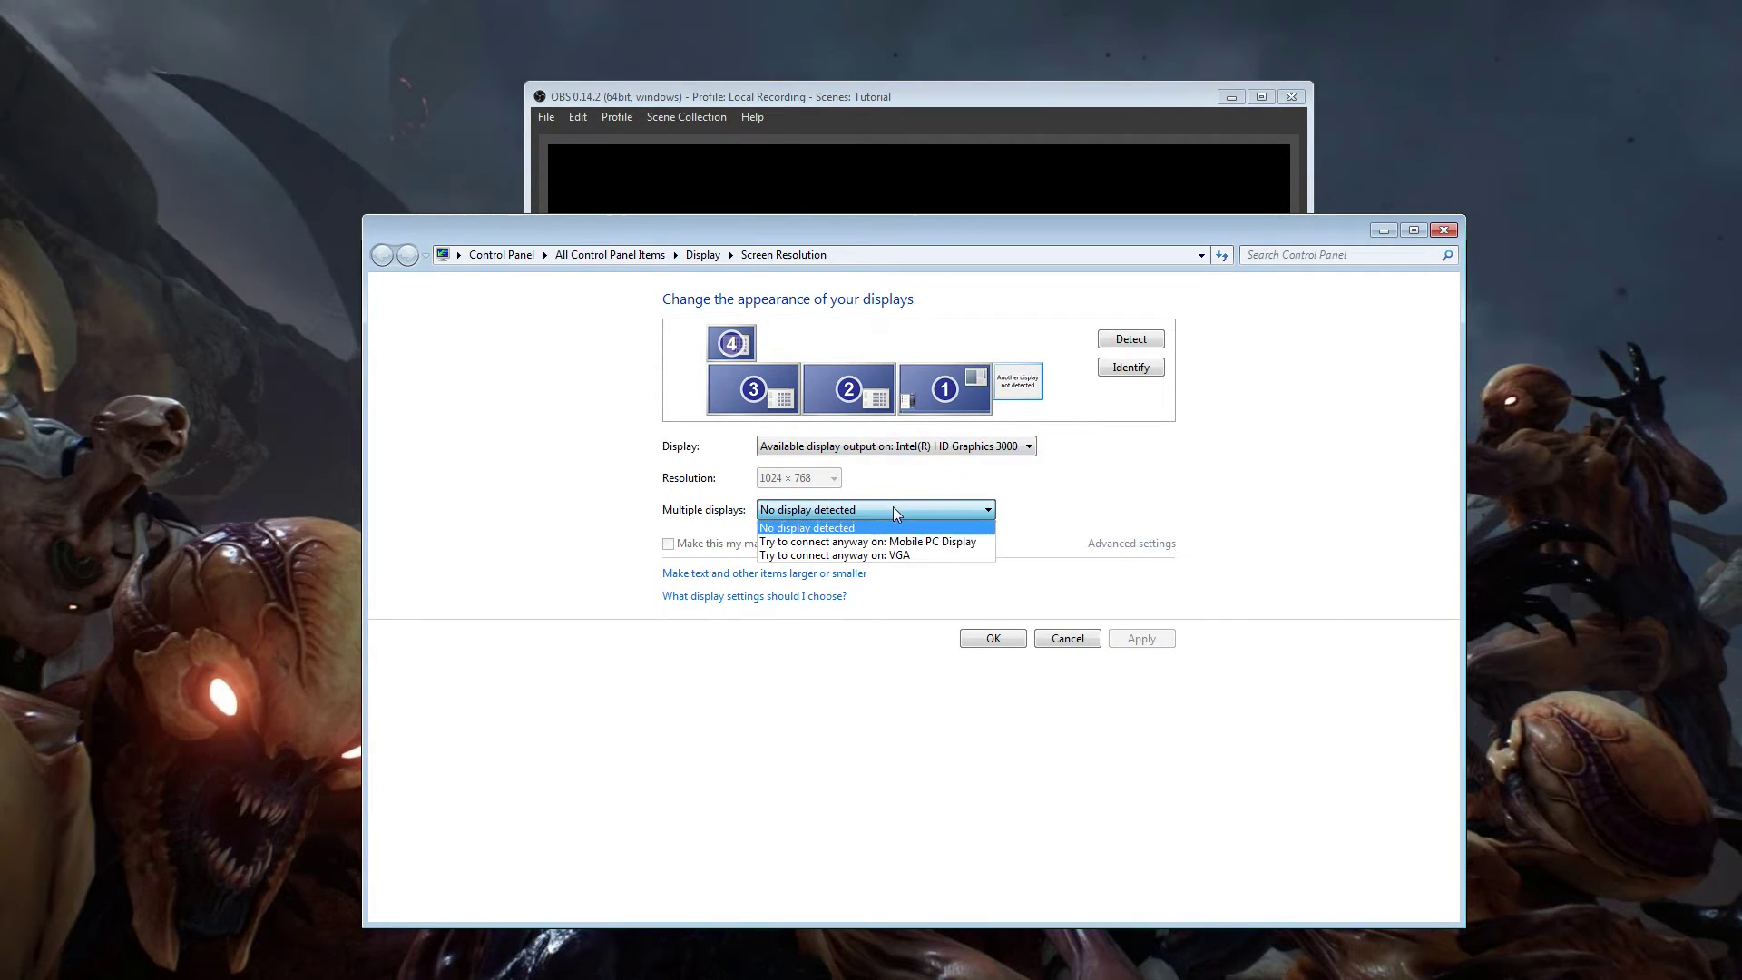
left_click(871, 557)
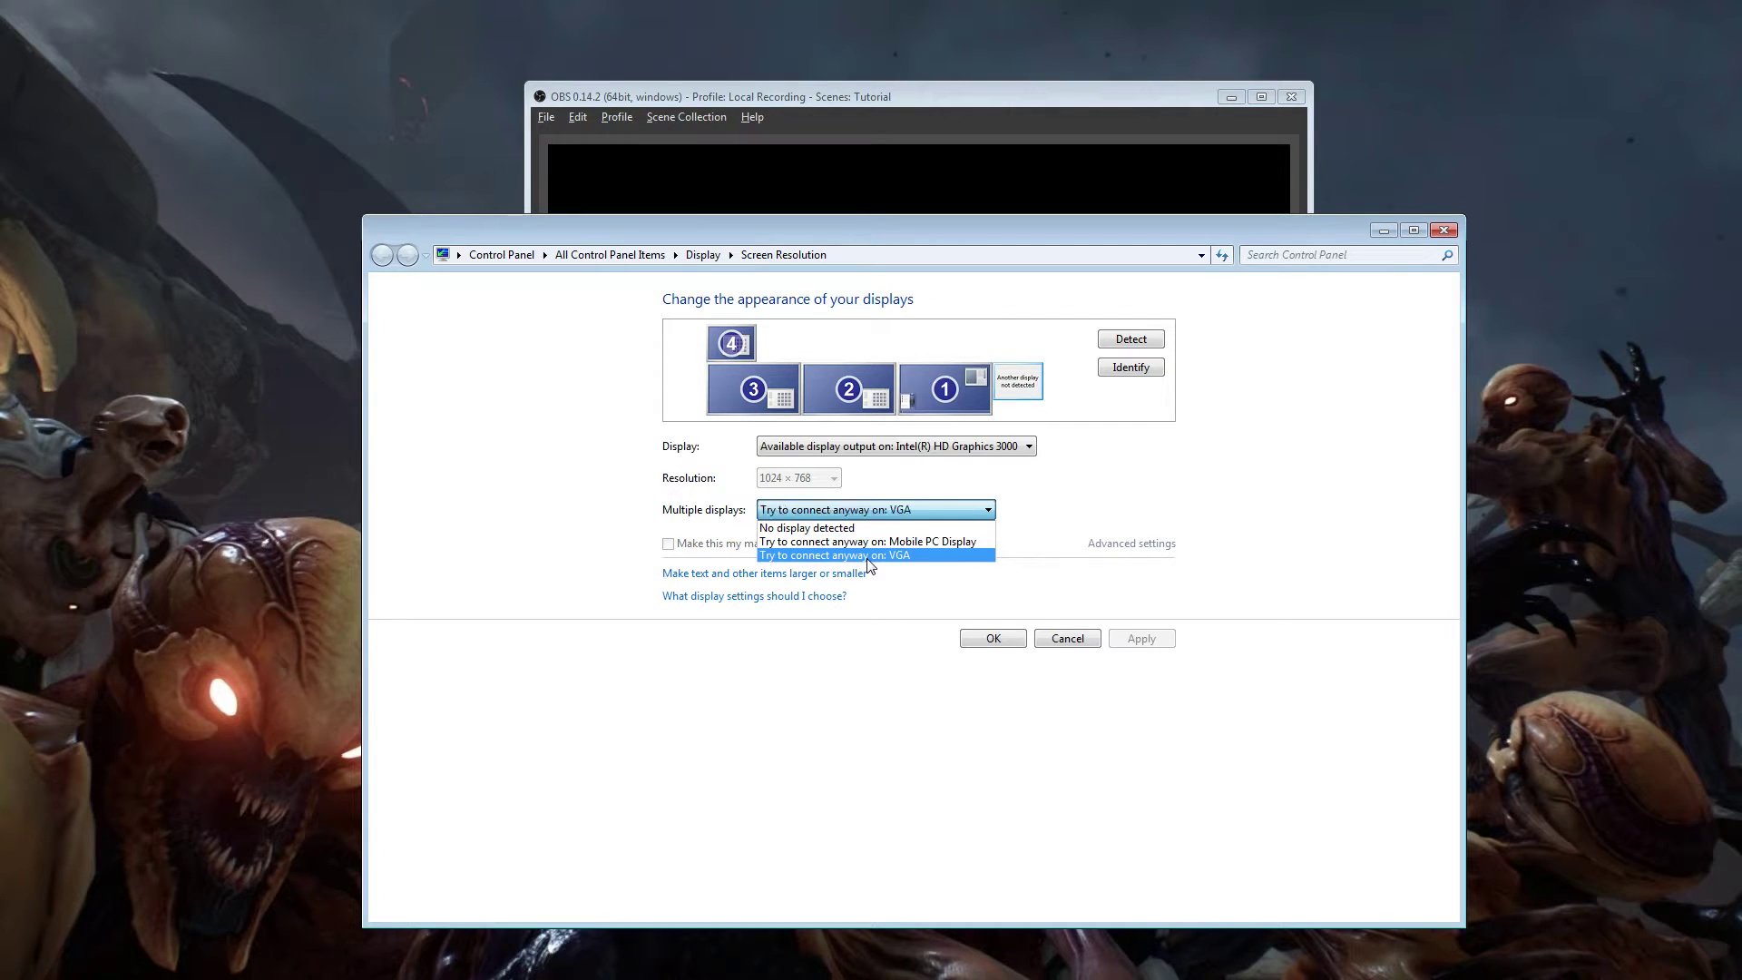
Step: Select the new display 5 and apply the forced VGA connection
left_click(989, 386)
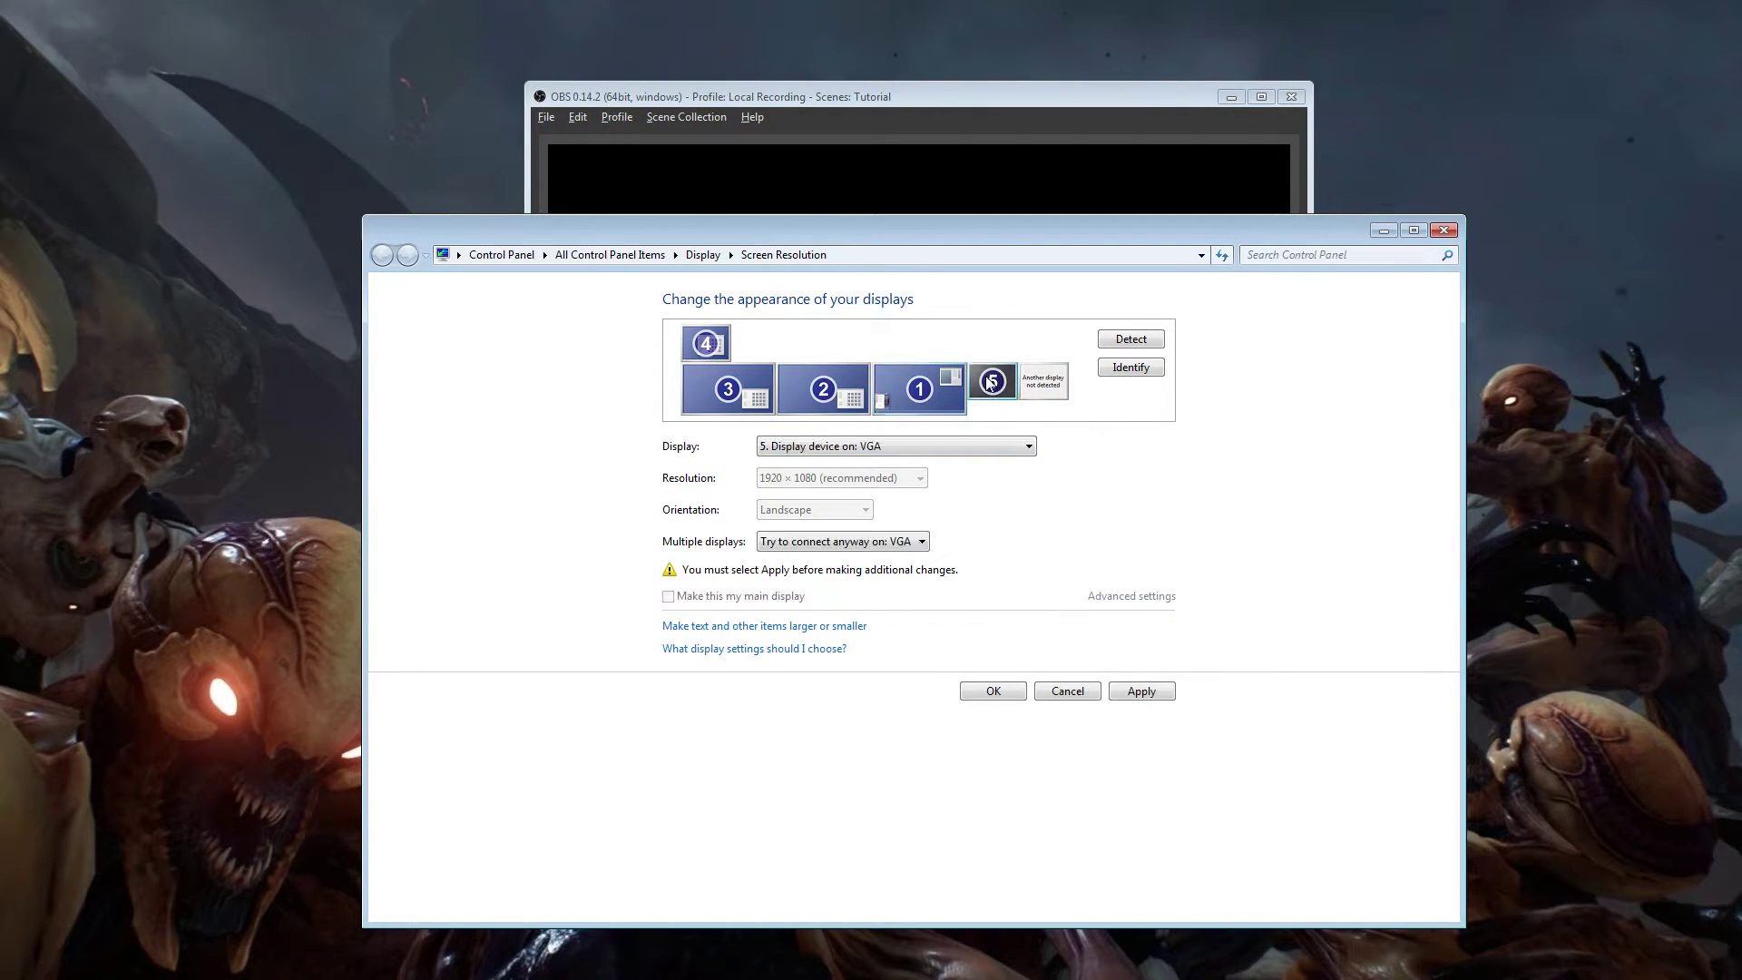
left_click(894, 543)
left_click(896, 544)
left_click(1148, 694)
Step: Set display 5's Multiple displays option to 'Extend desktop to this display', then select display 4
left_click(891, 543)
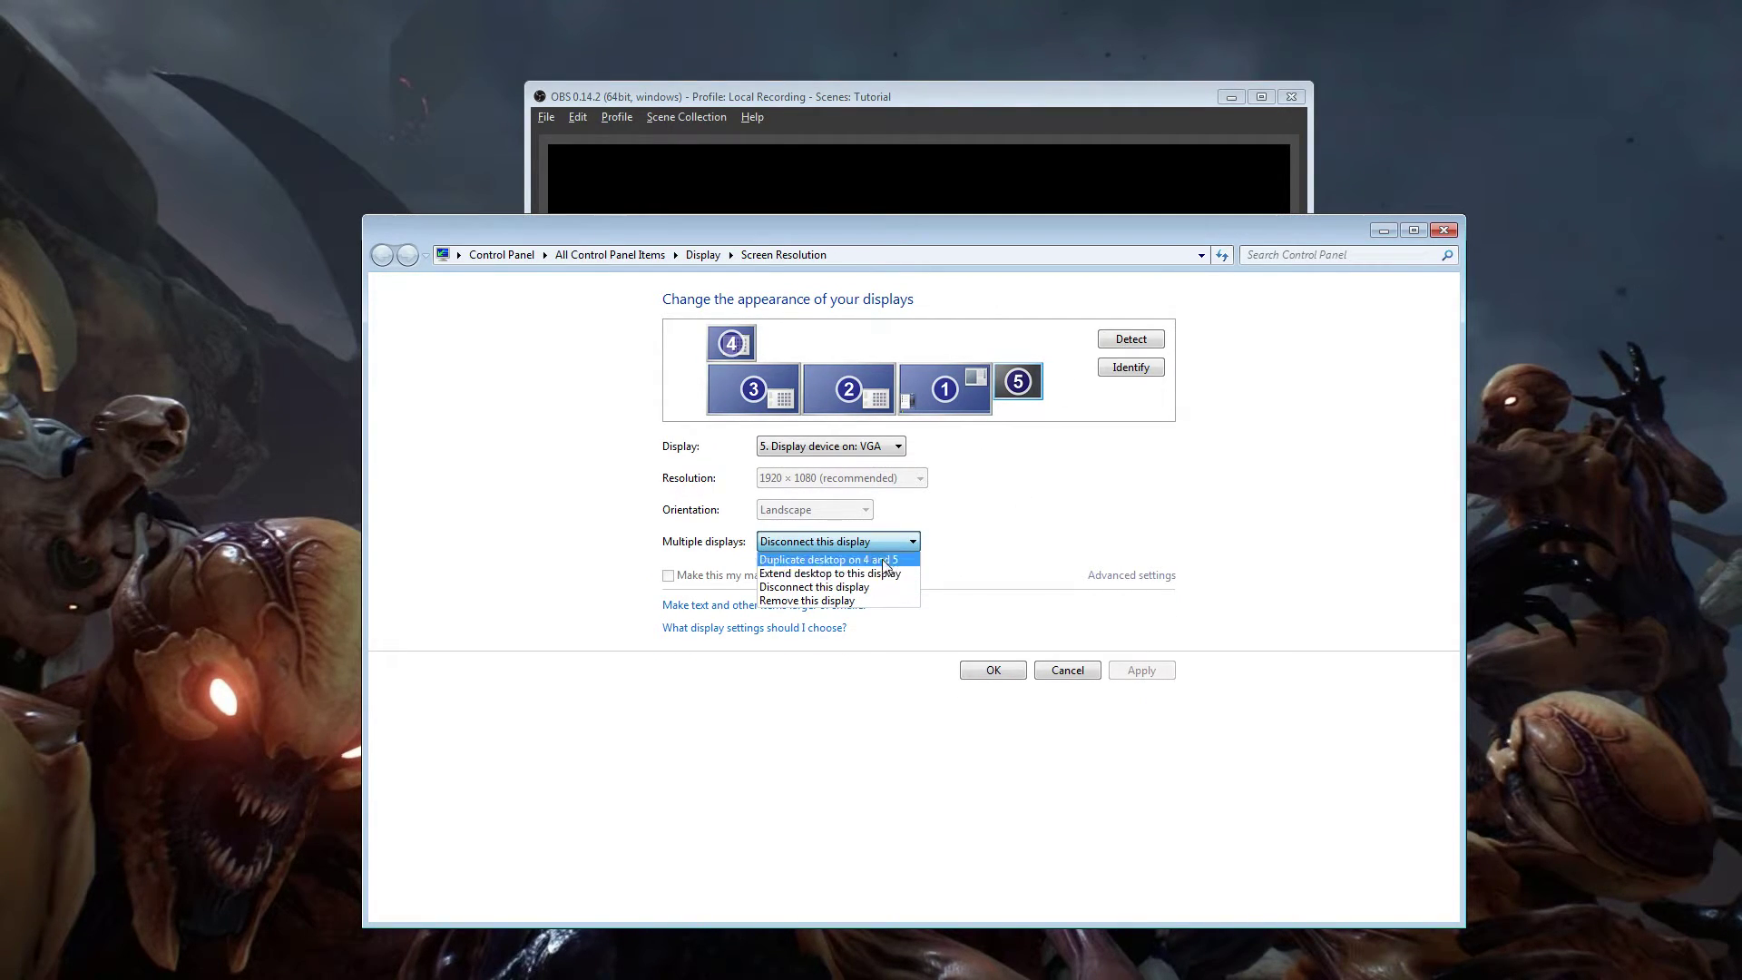
left_click(953, 529)
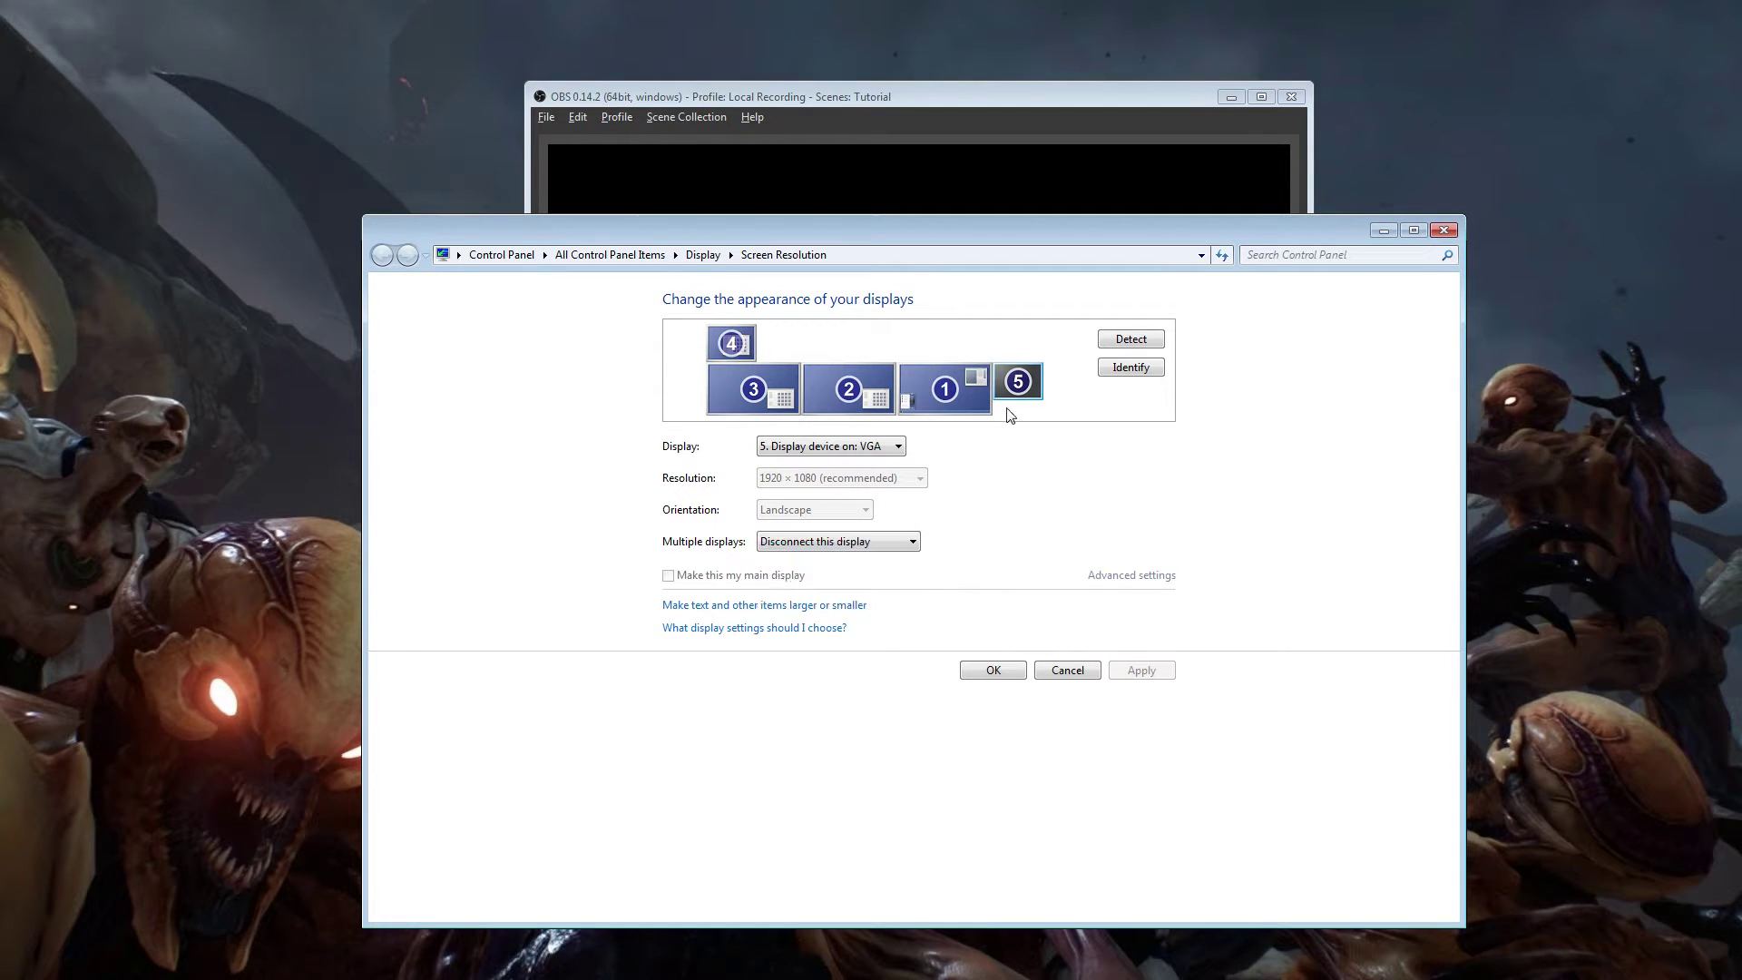
left_click(887, 541)
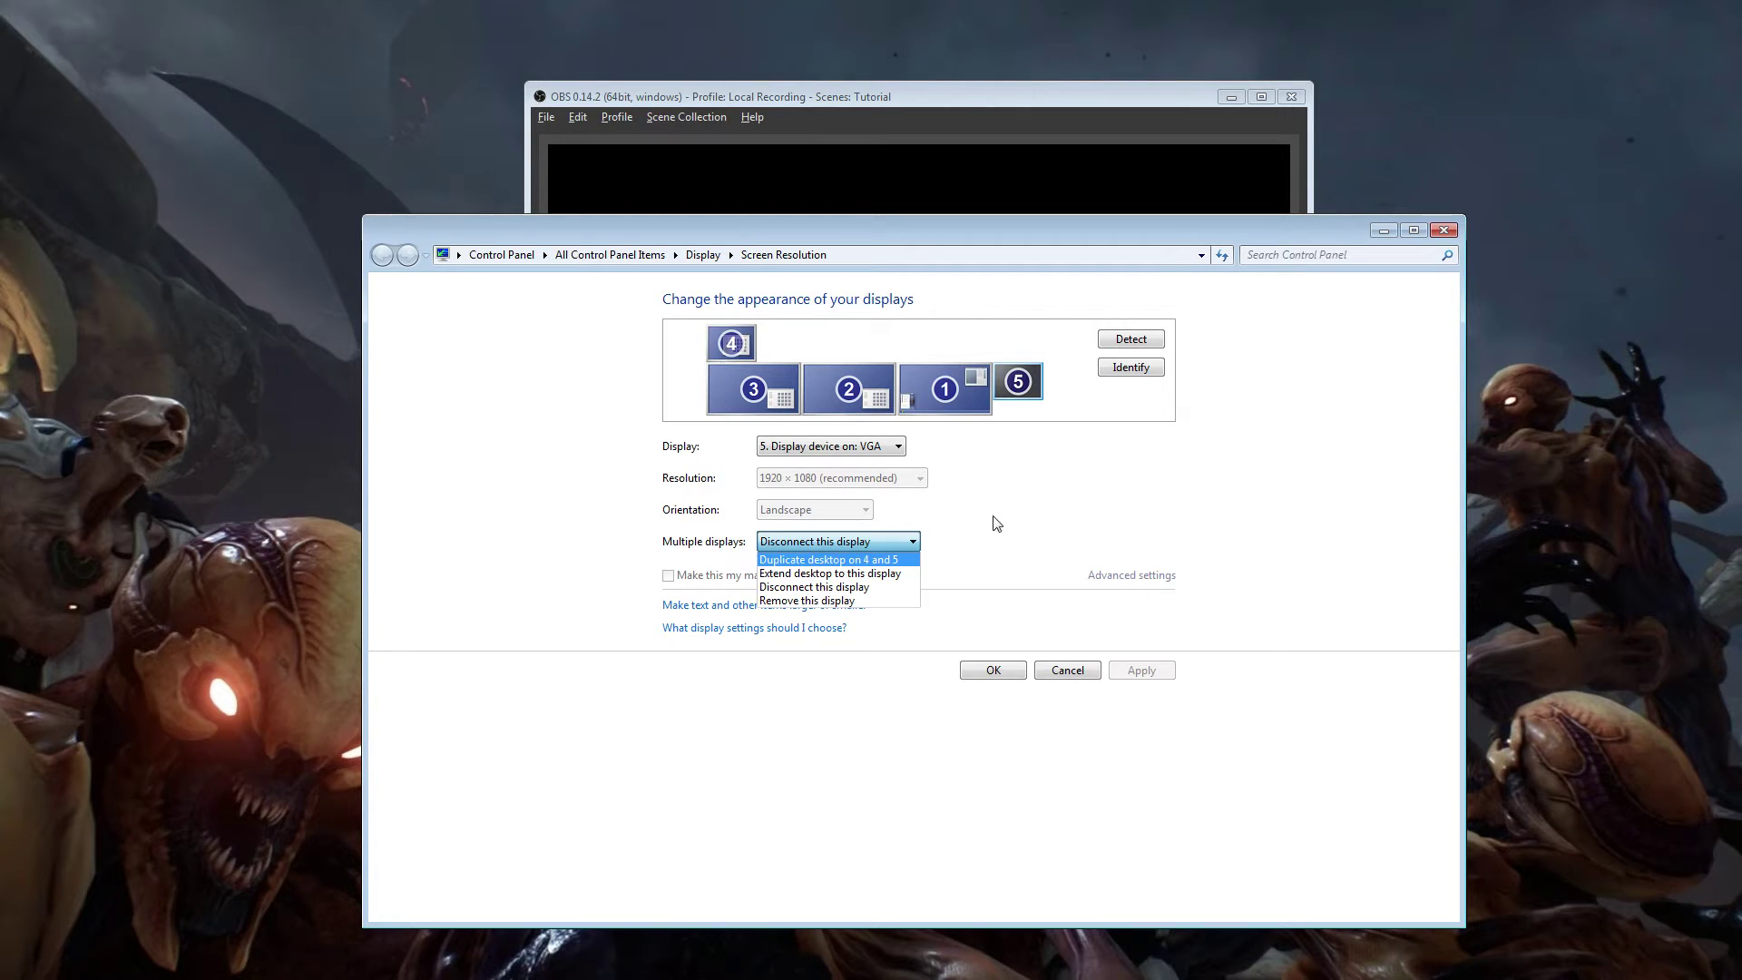
left_click(951, 539)
left_click(899, 546)
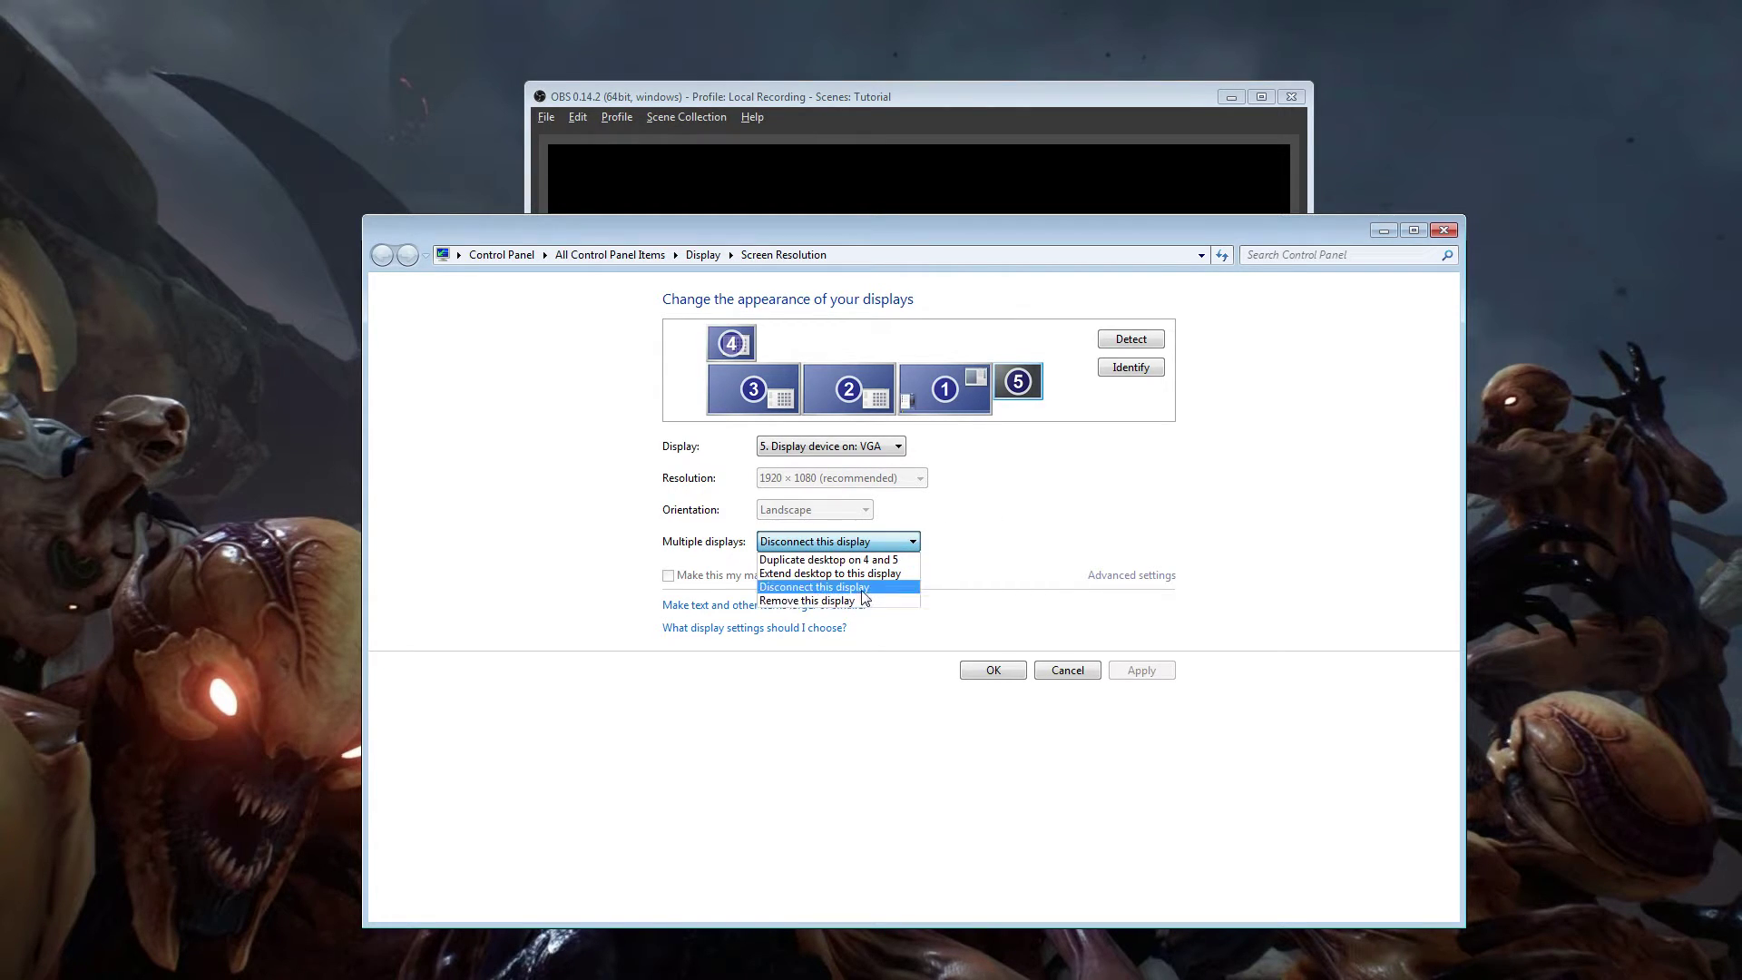
left_click(867, 574)
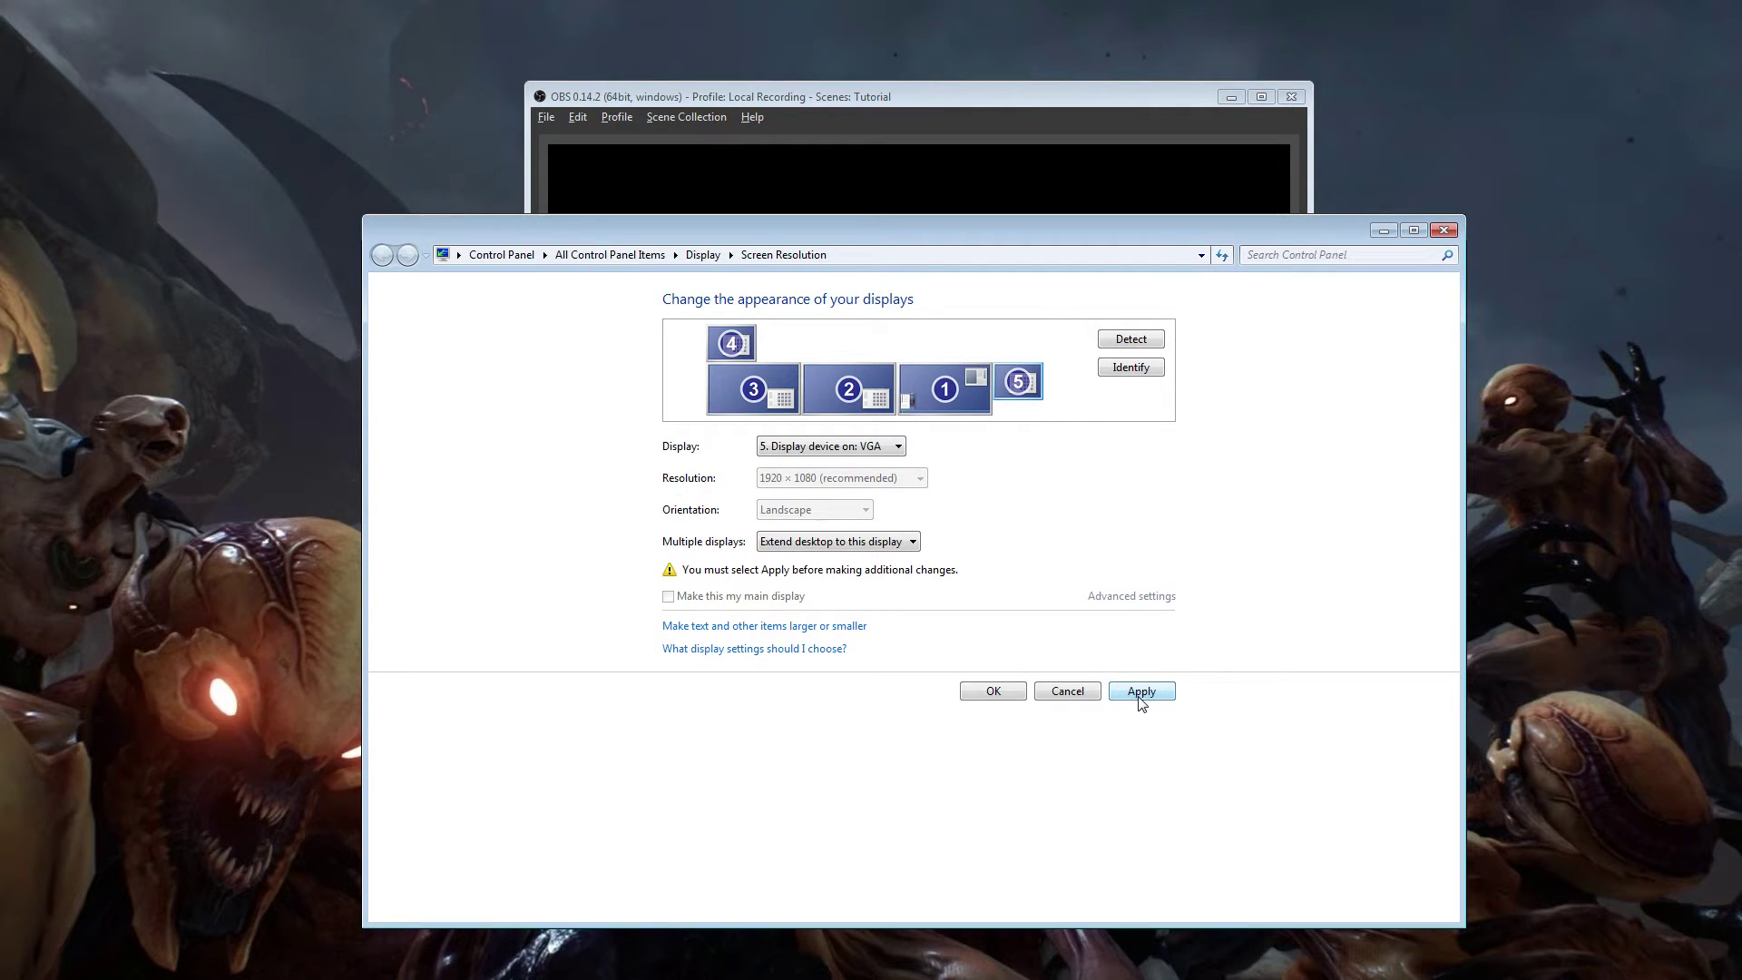
left_click(744, 342)
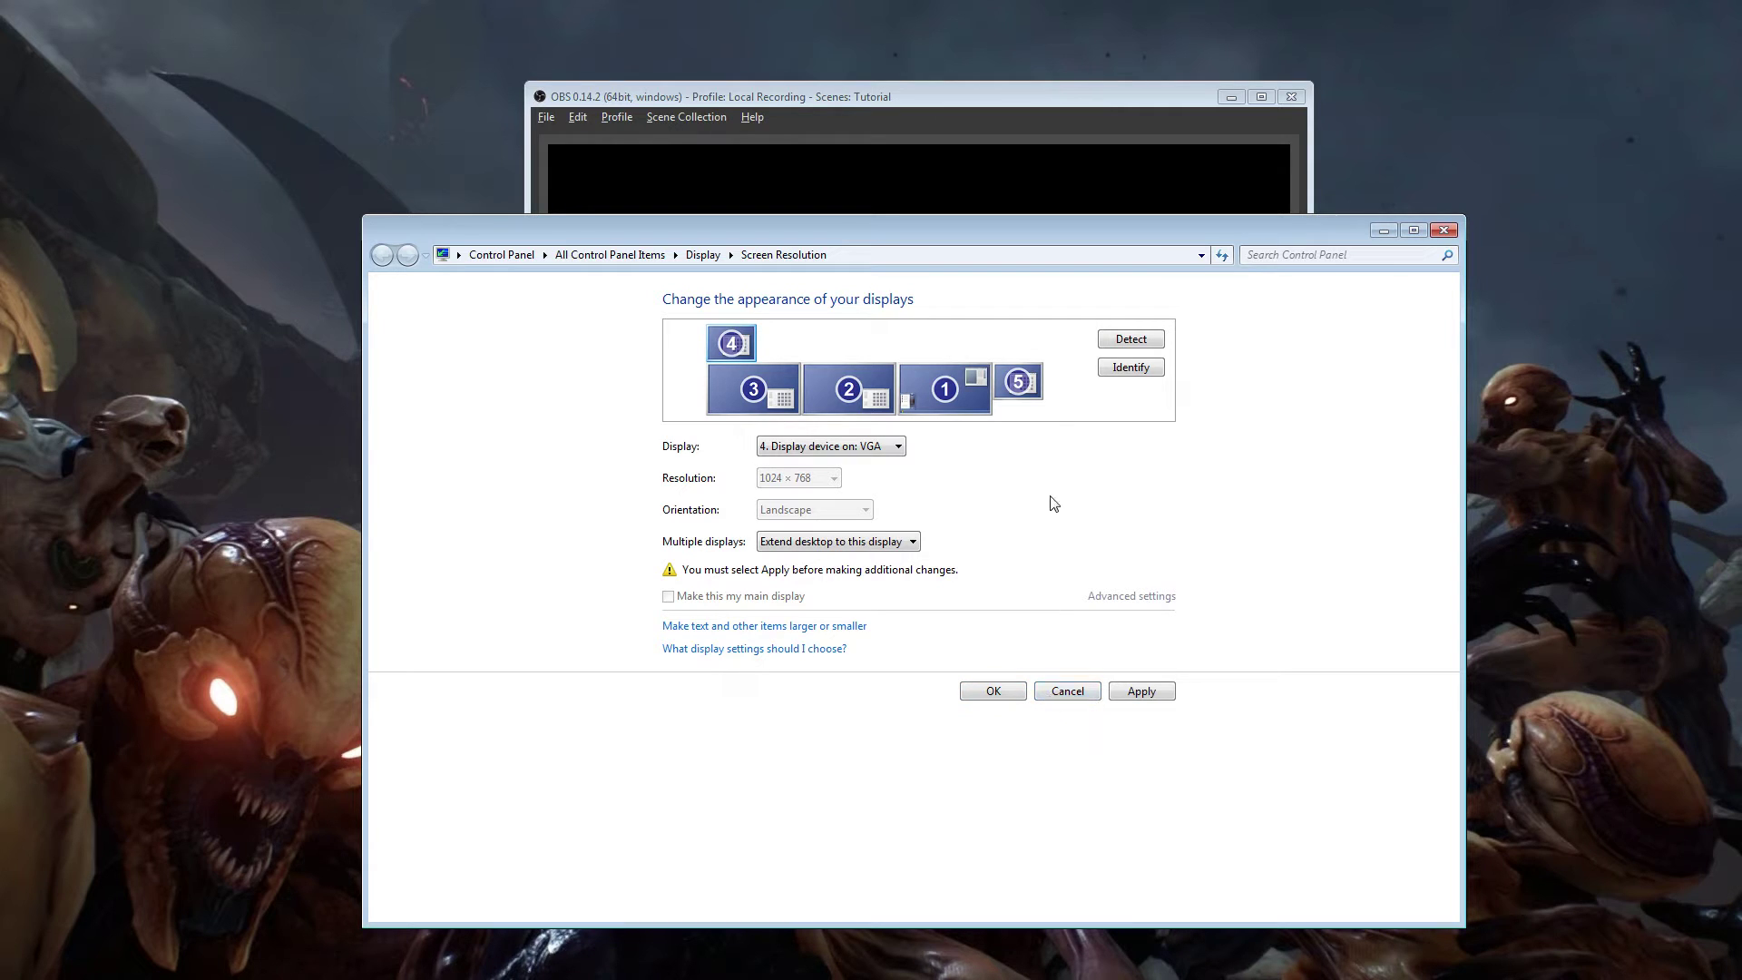
Step: Close Screen Resolution, maximize OBS, and open its Settings on the Output page
left_click(1088, 691)
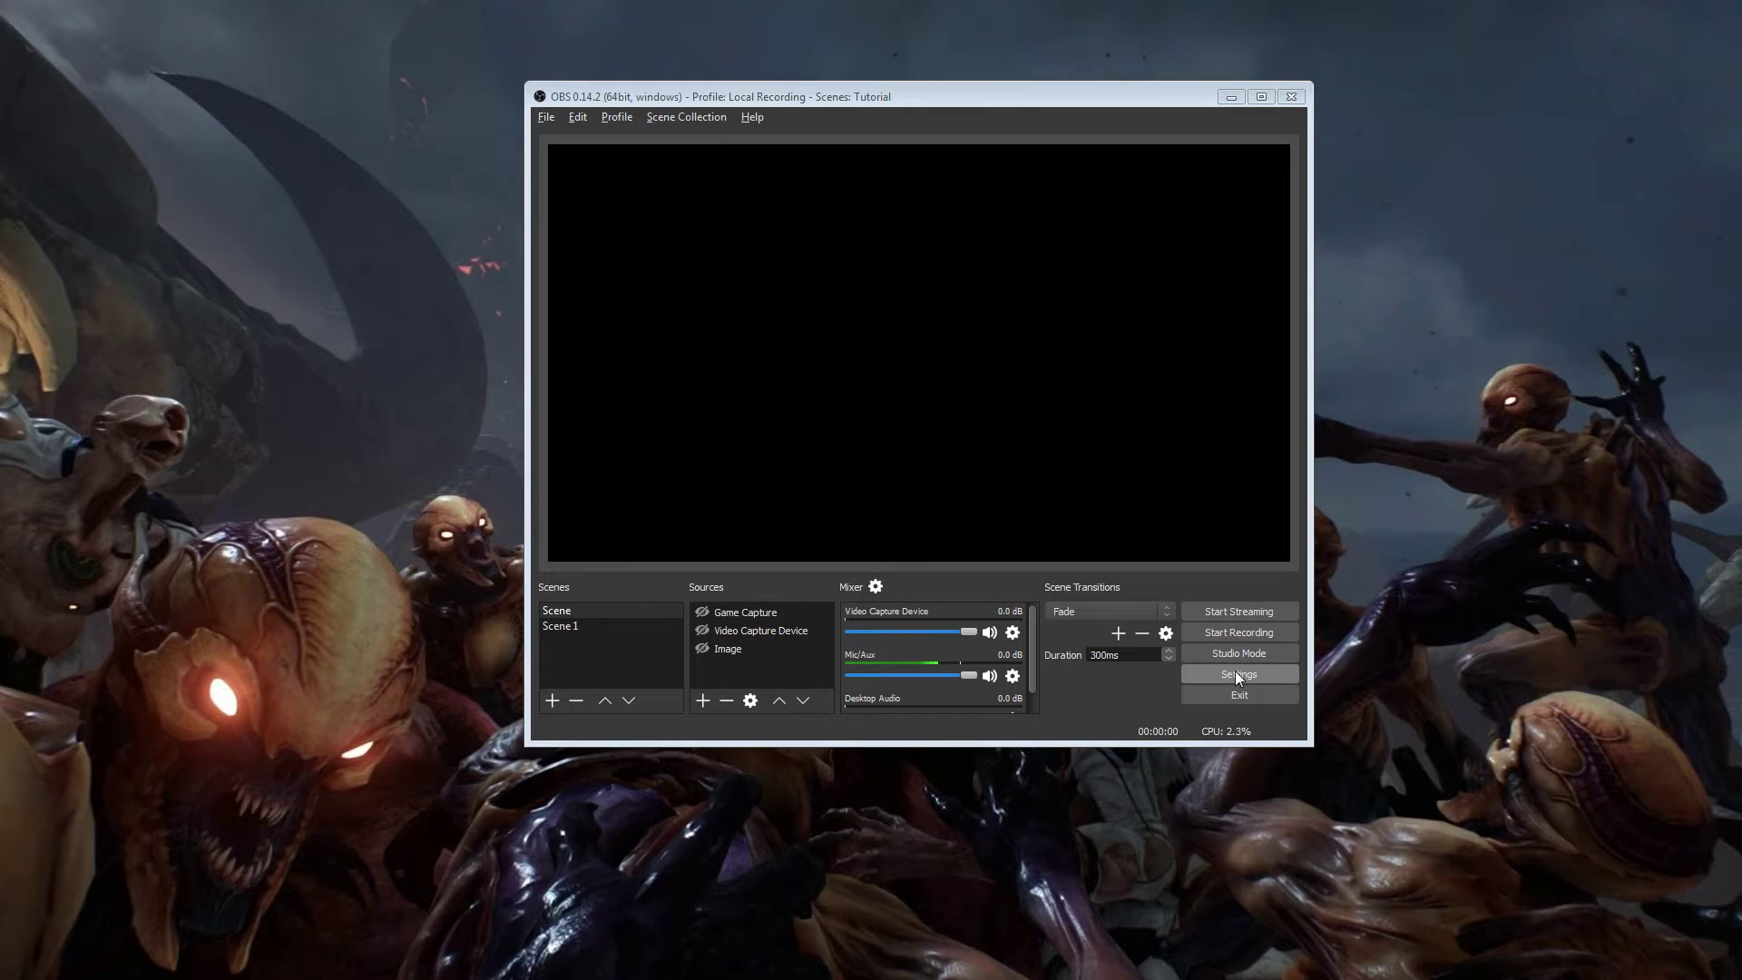
left_click(1263, 96)
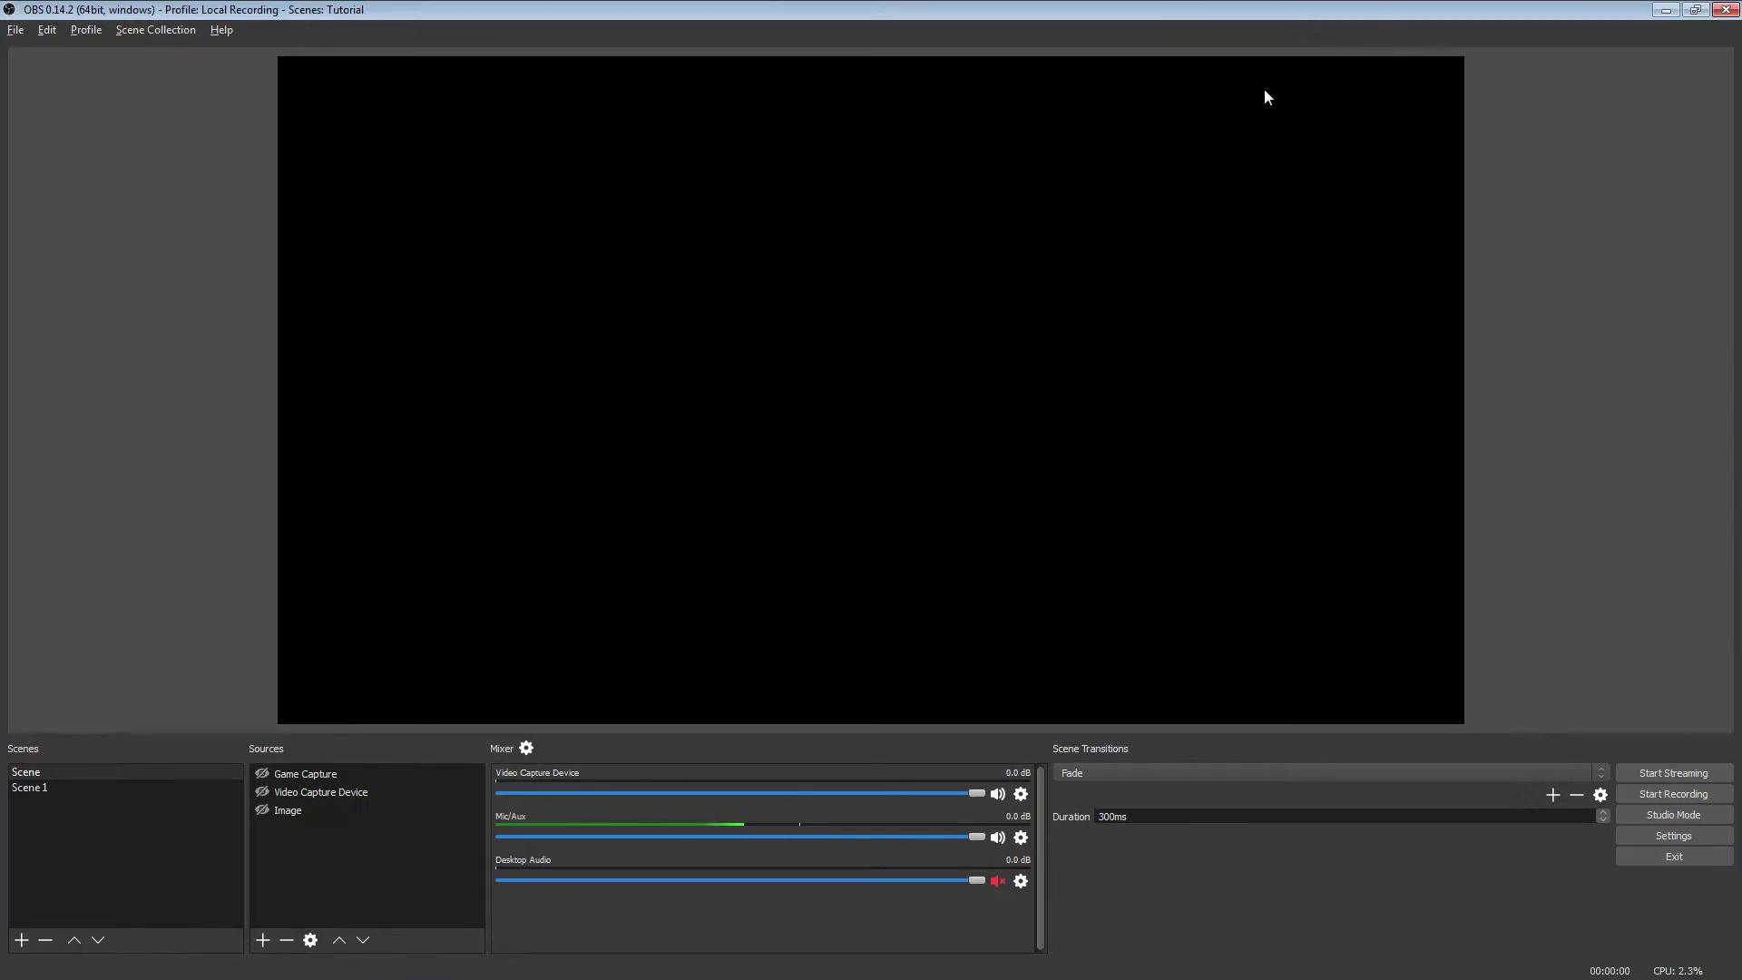
left_click(1653, 832)
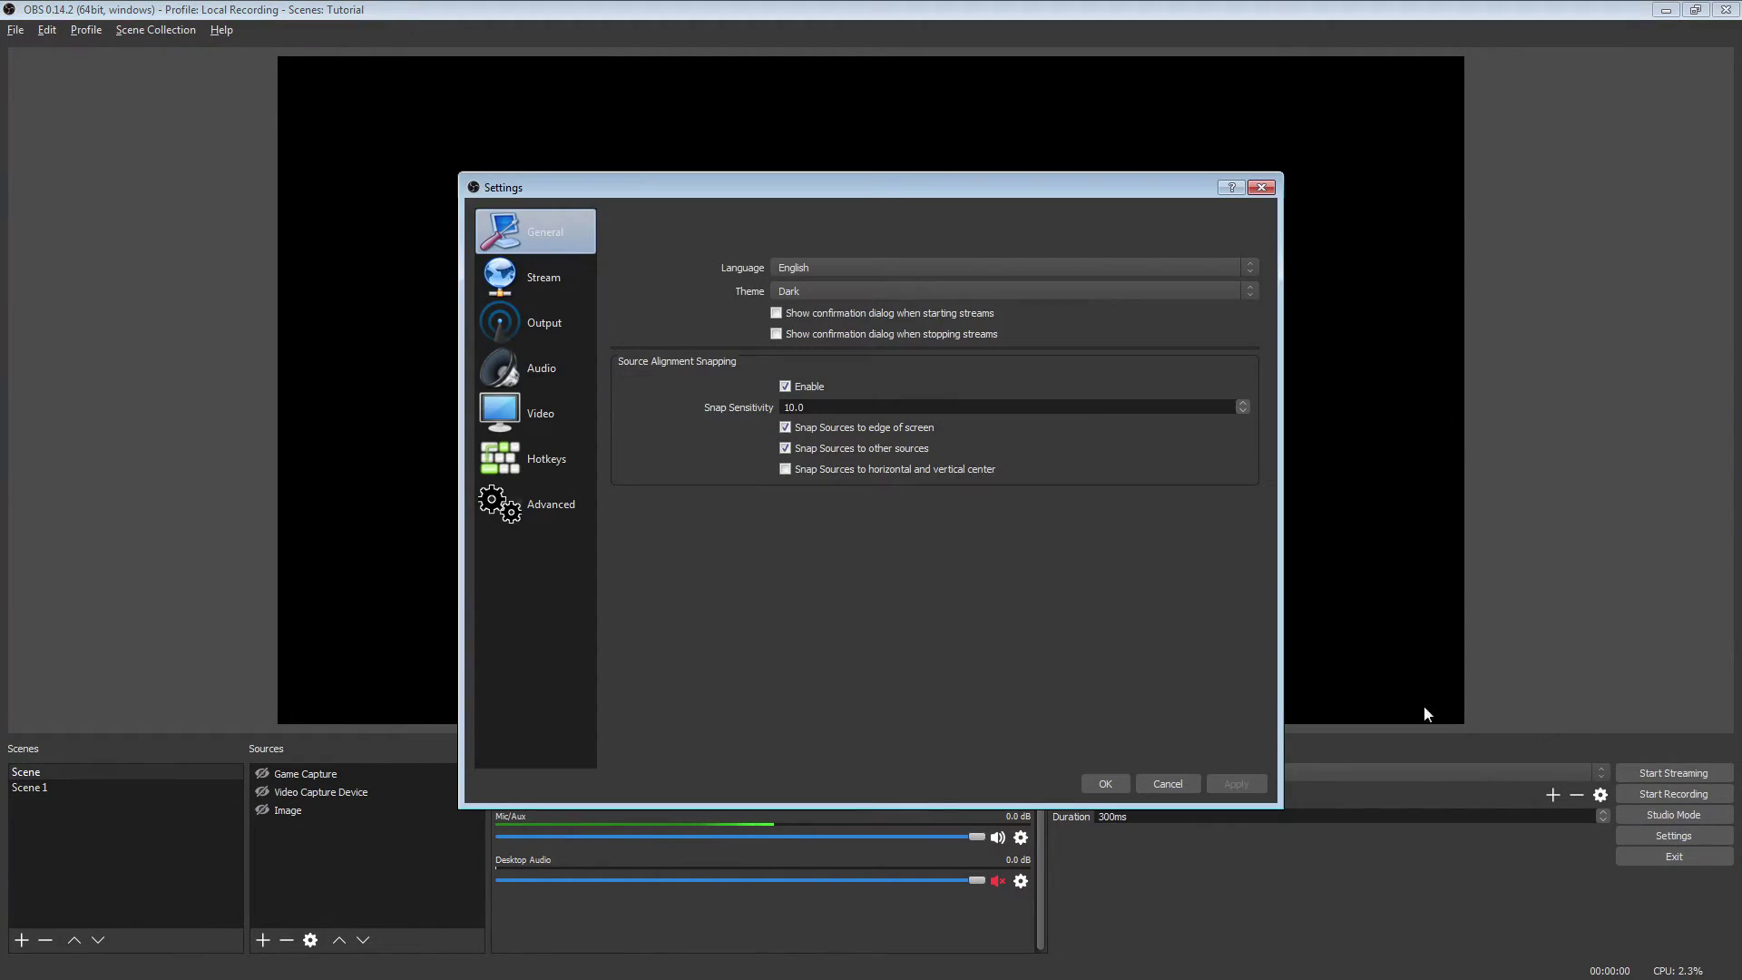
left_click(525, 285)
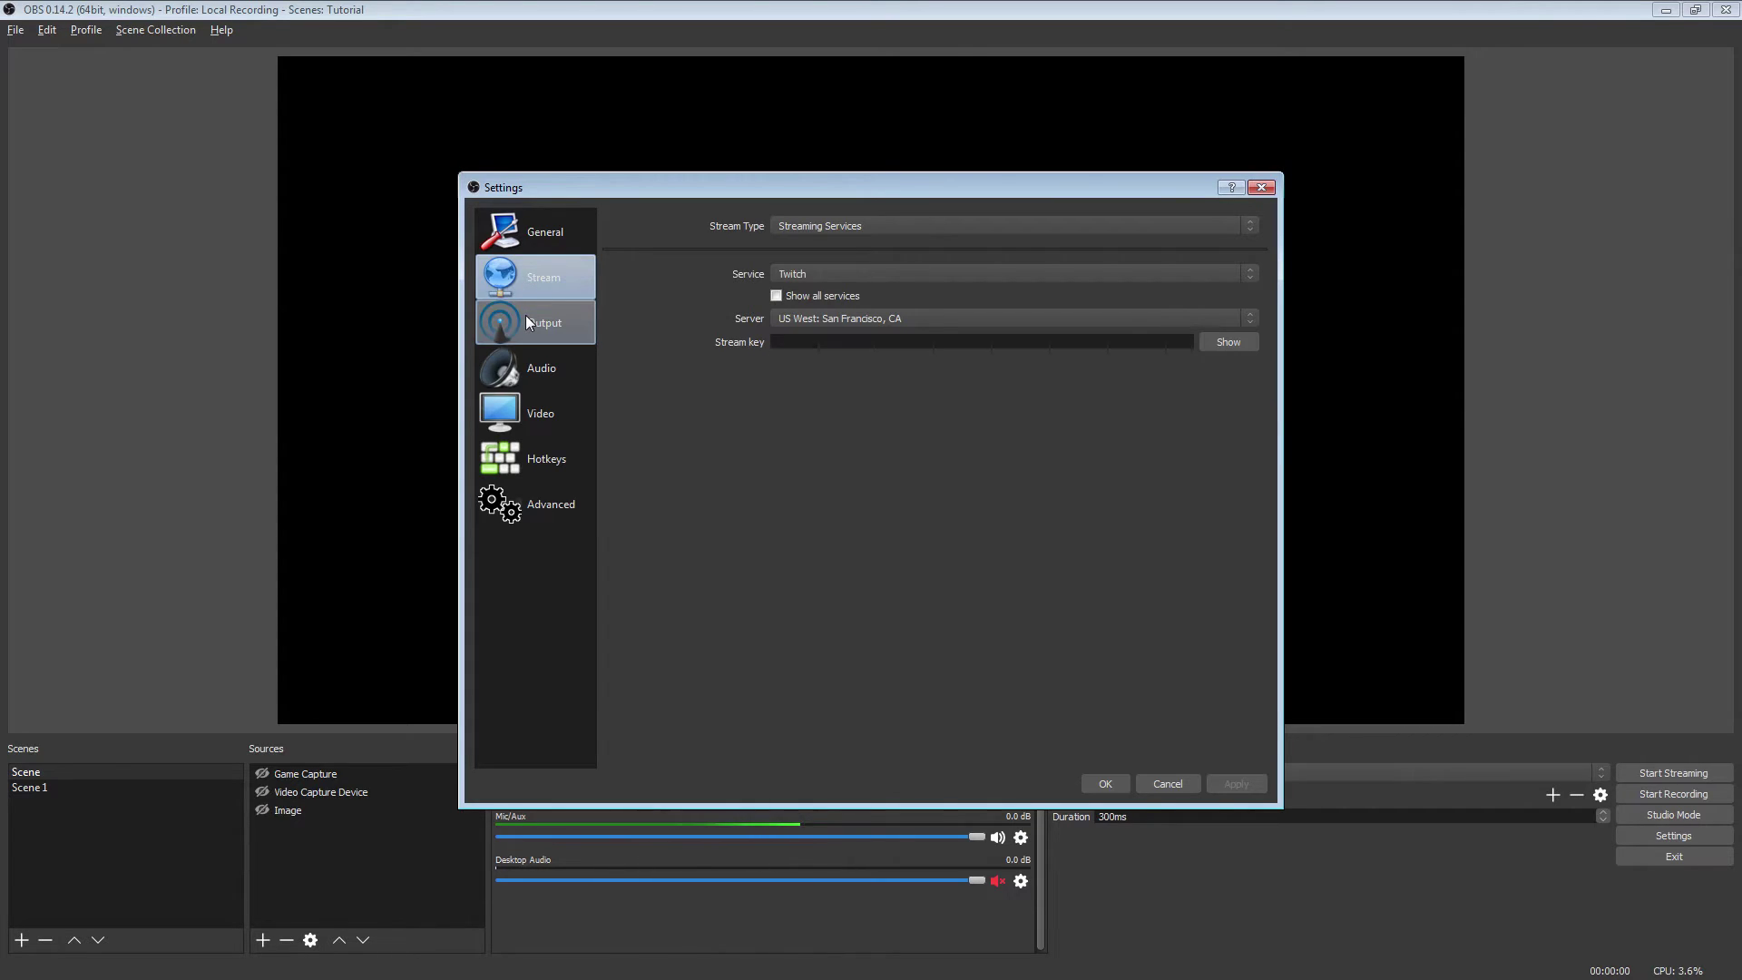
left_click(527, 317)
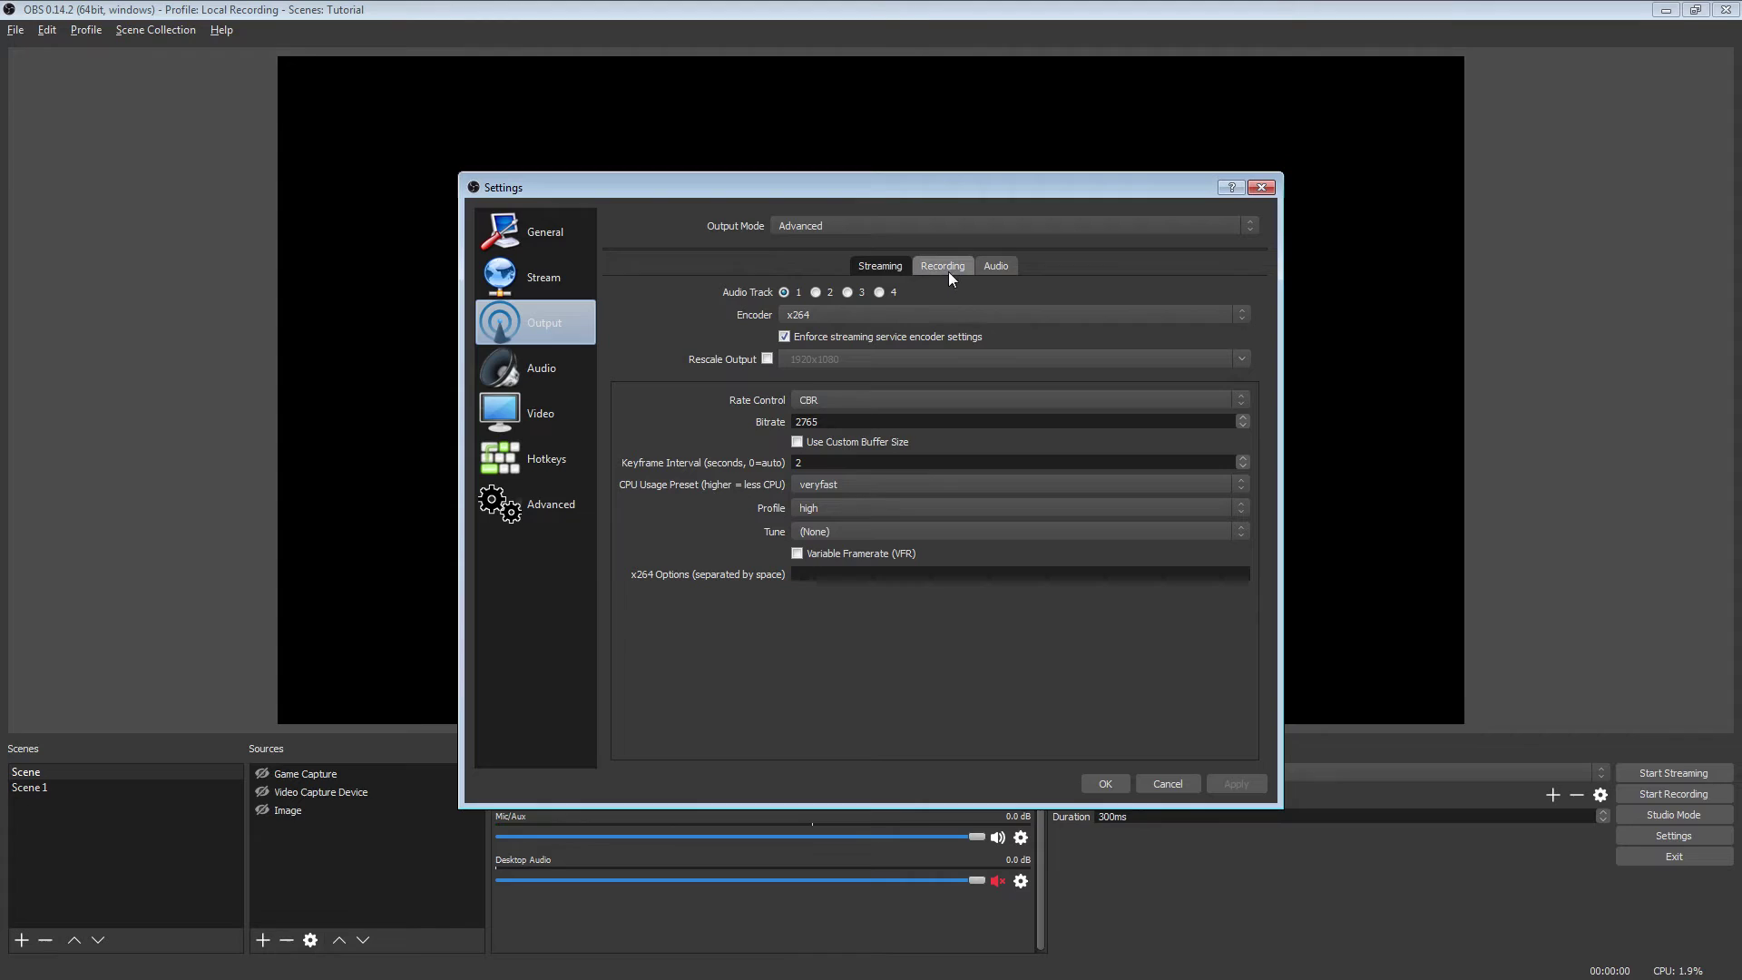
Step: Check the streaming Encoder list for QuickSync H.264, keeping x264 selected
left_click(897, 307)
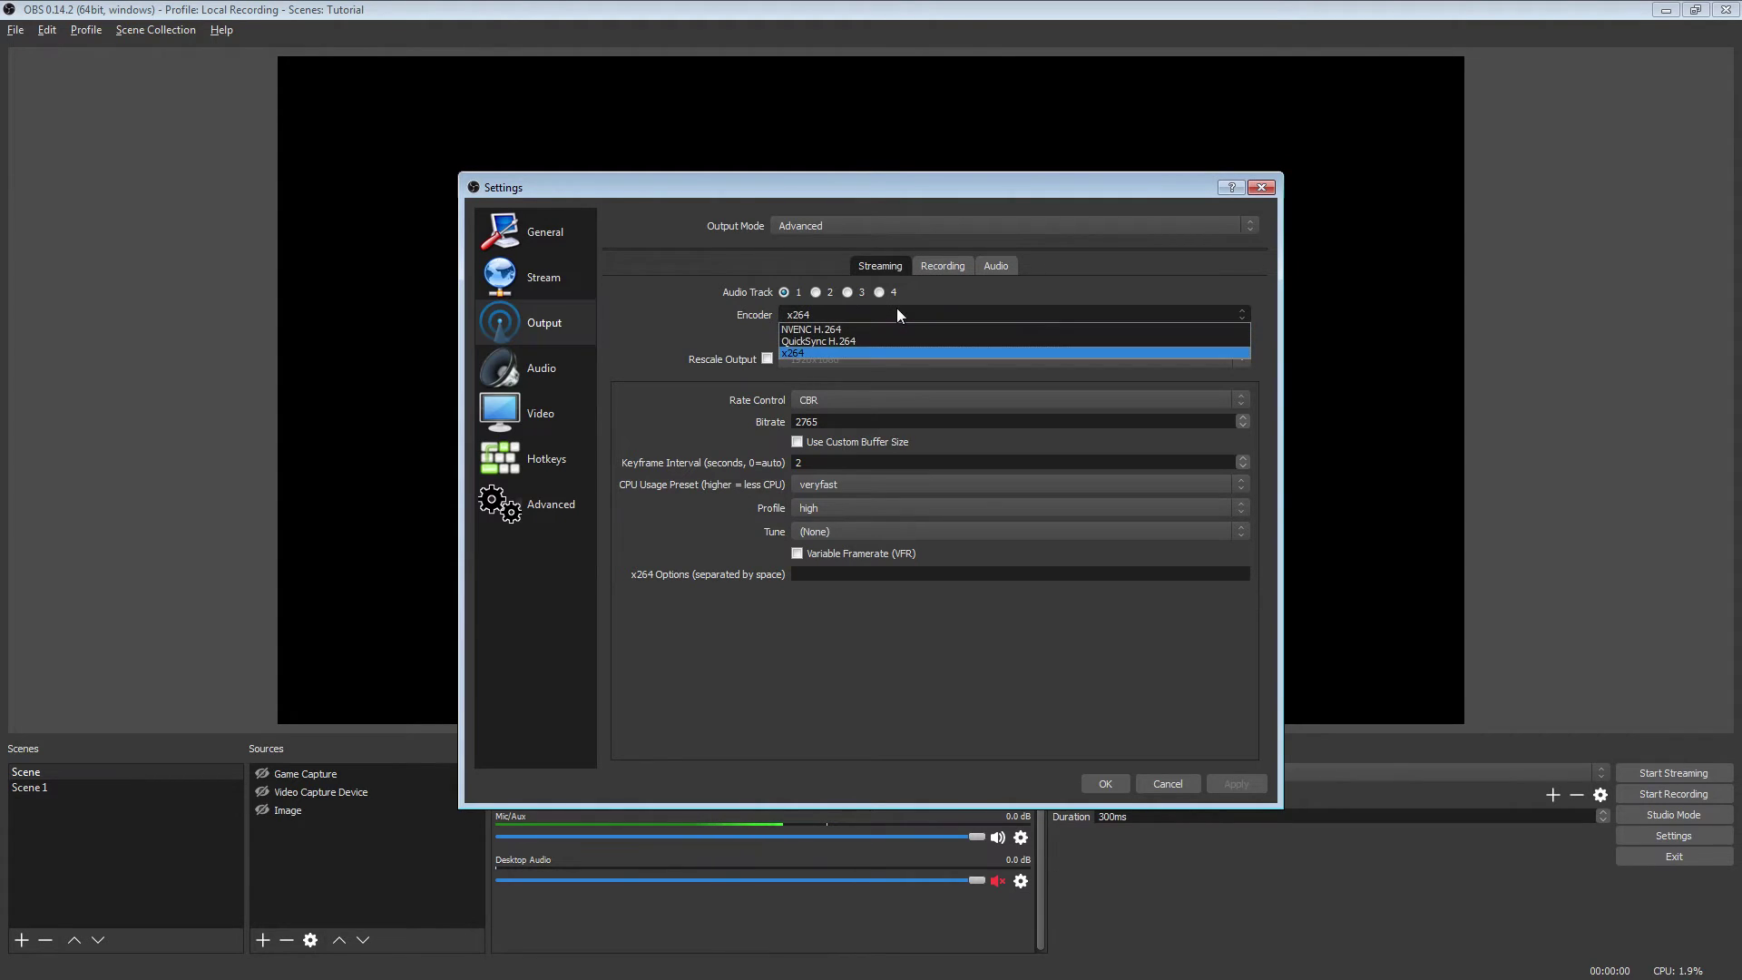
left_click(747, 339)
Step: On the Recording tab, view the encoder list showing QuickSync H.264, keep NVENC H.264, and return to Streaming
left_click(935, 265)
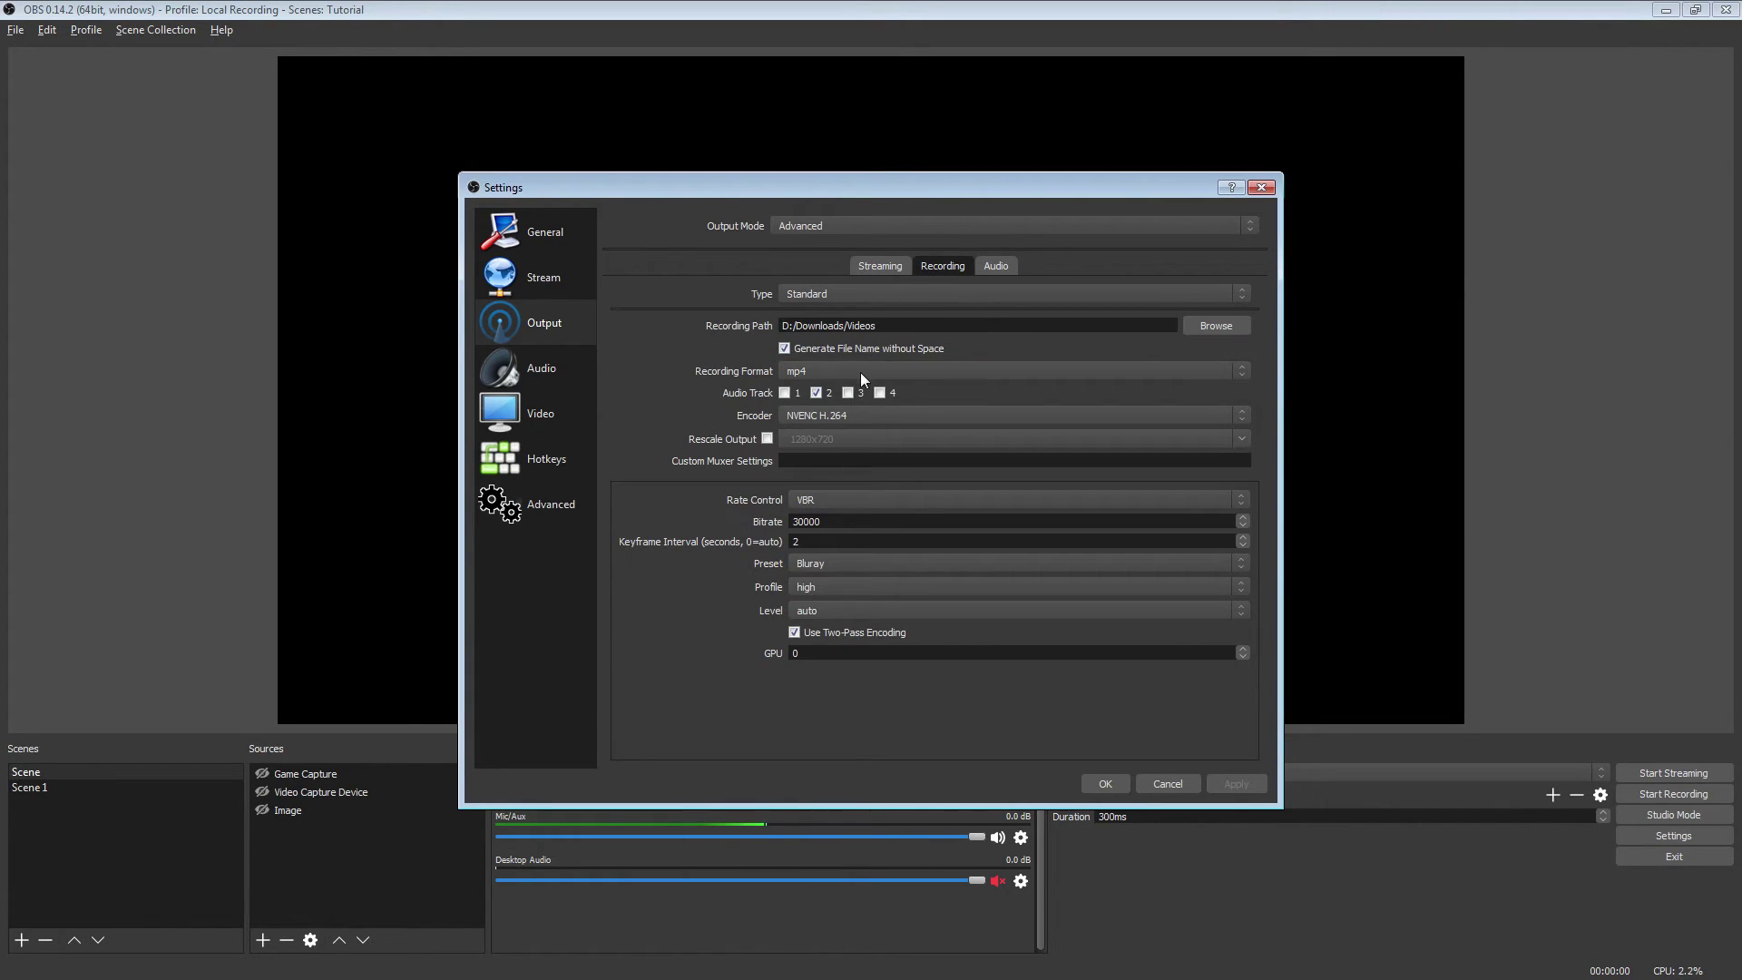
left_click(841, 419)
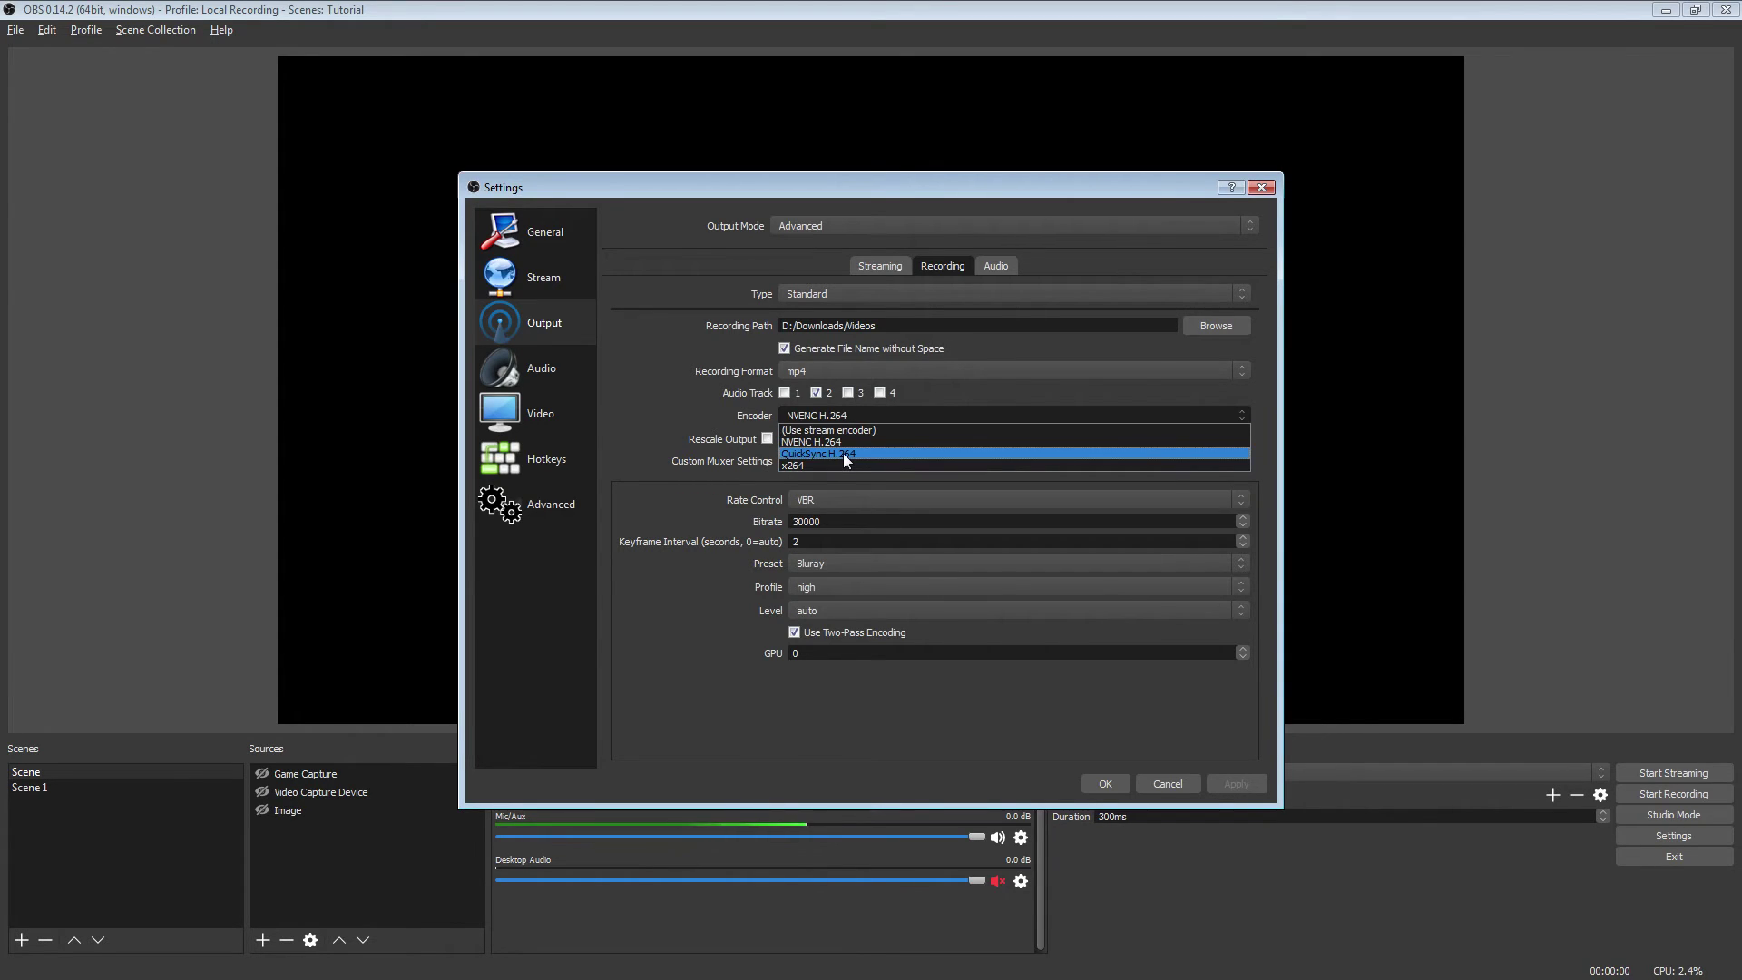
left_click(852, 416)
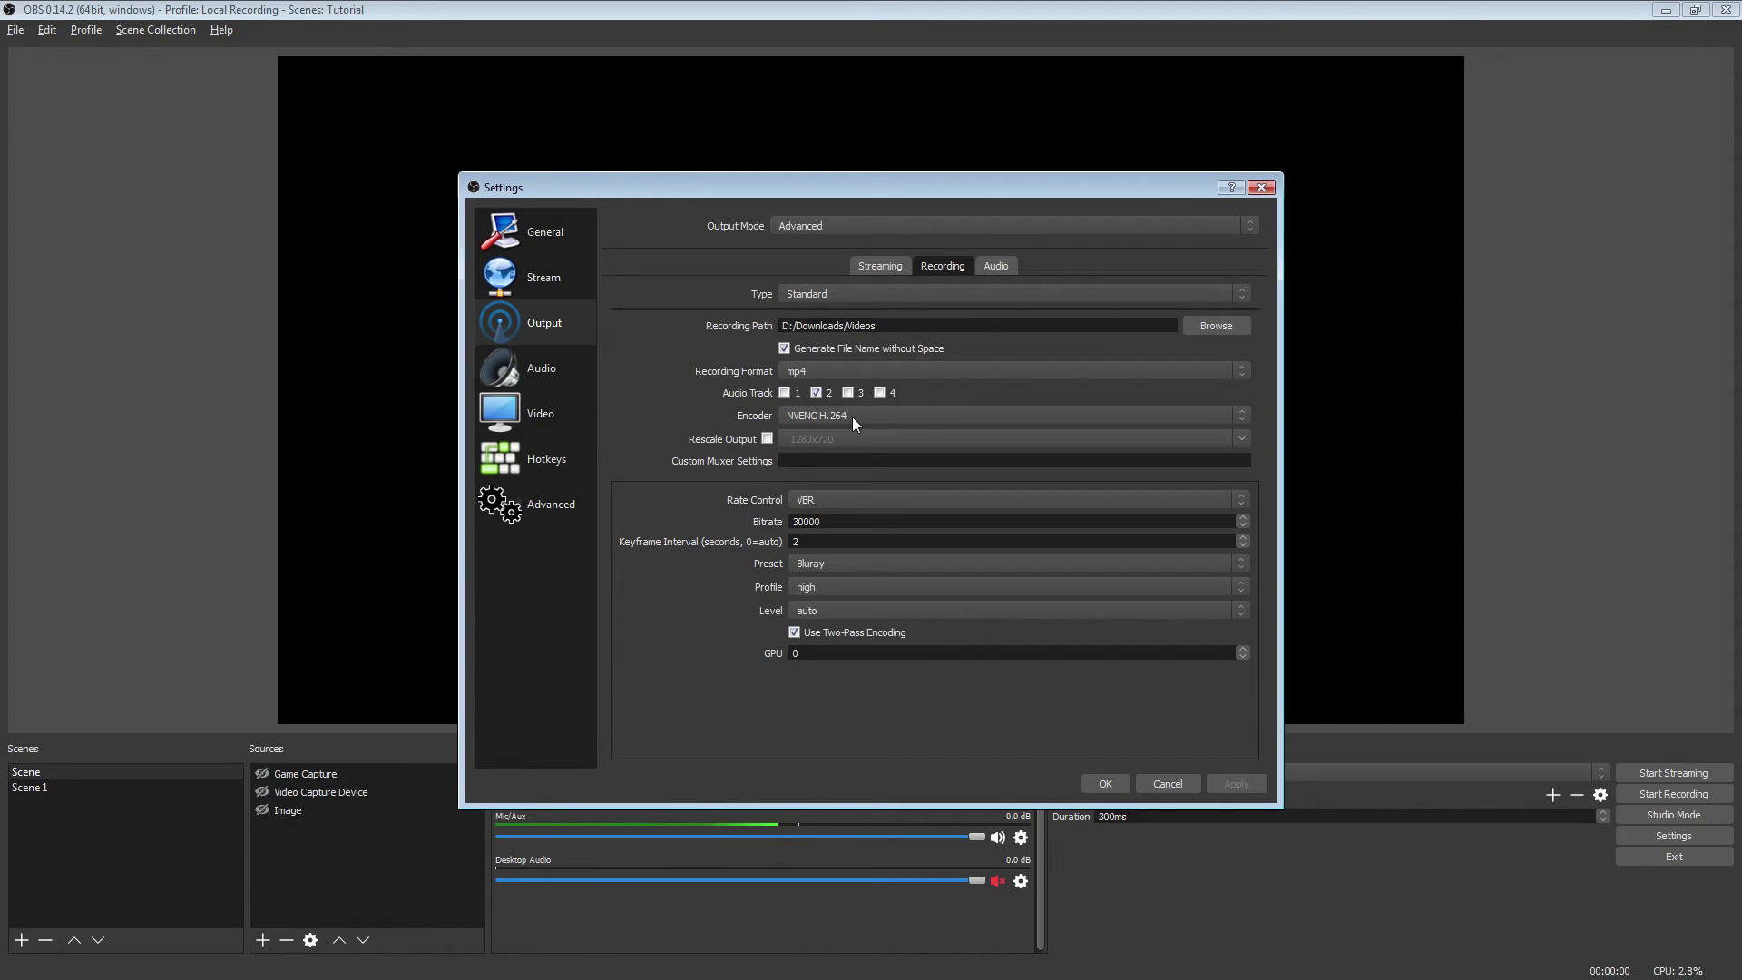
left_click(852, 416)
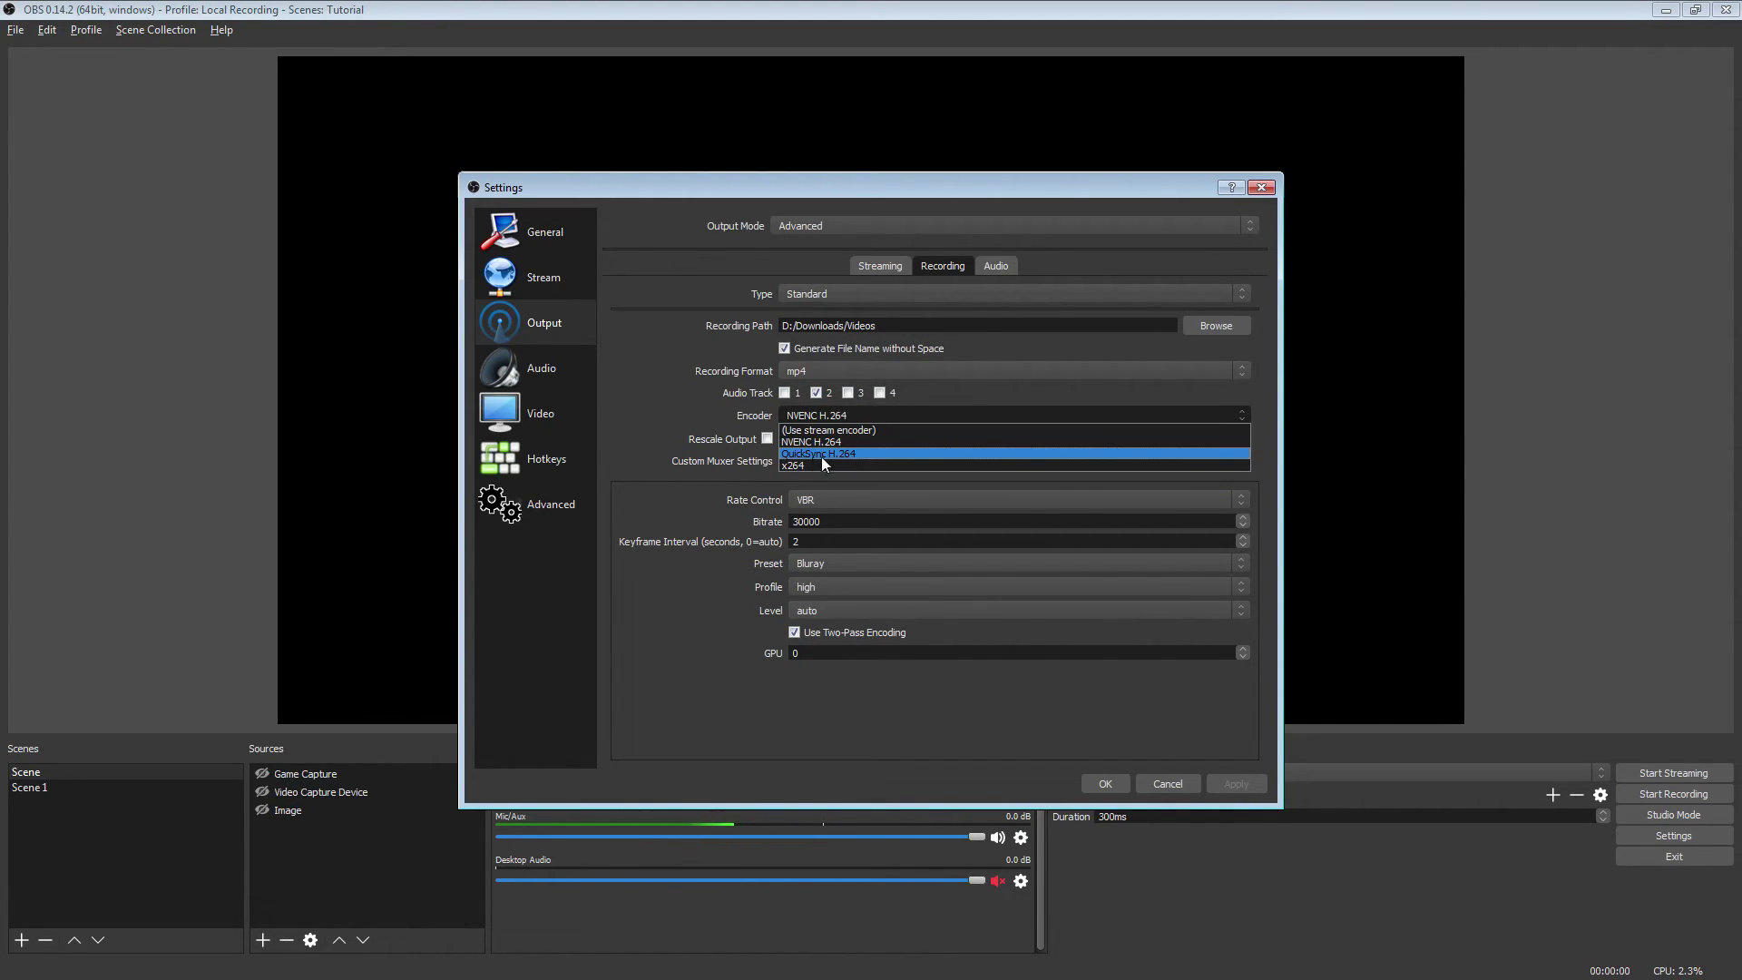
left_click(646, 448)
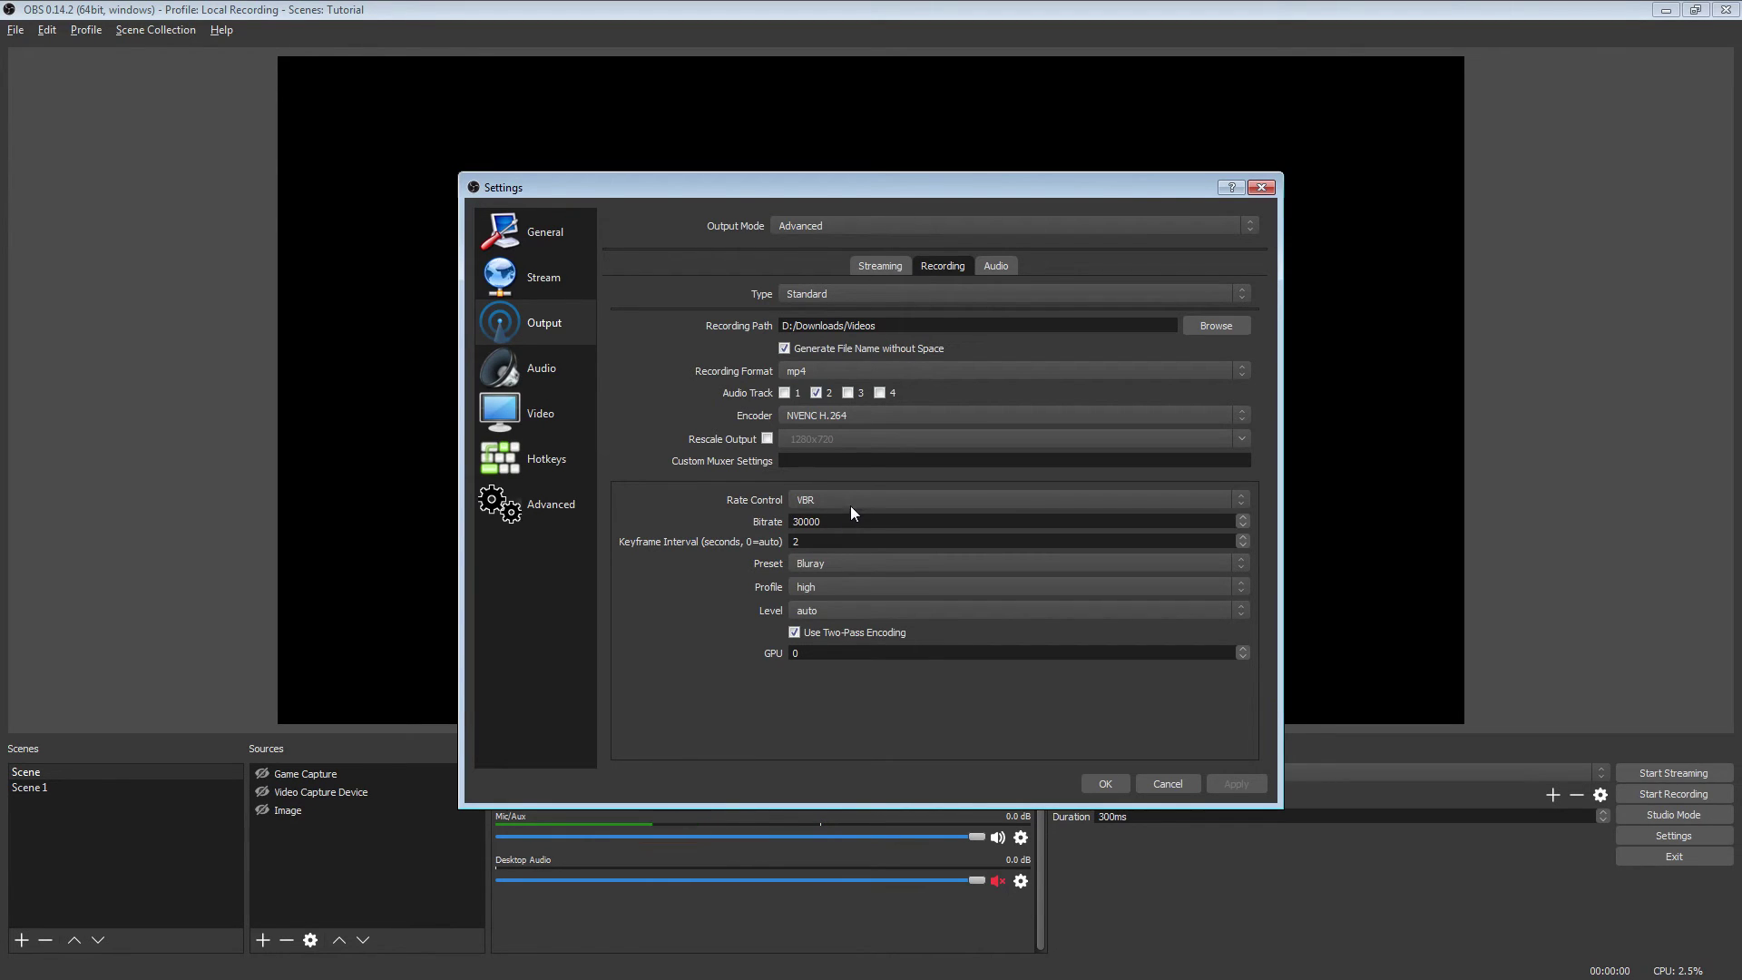
left_click(882, 267)
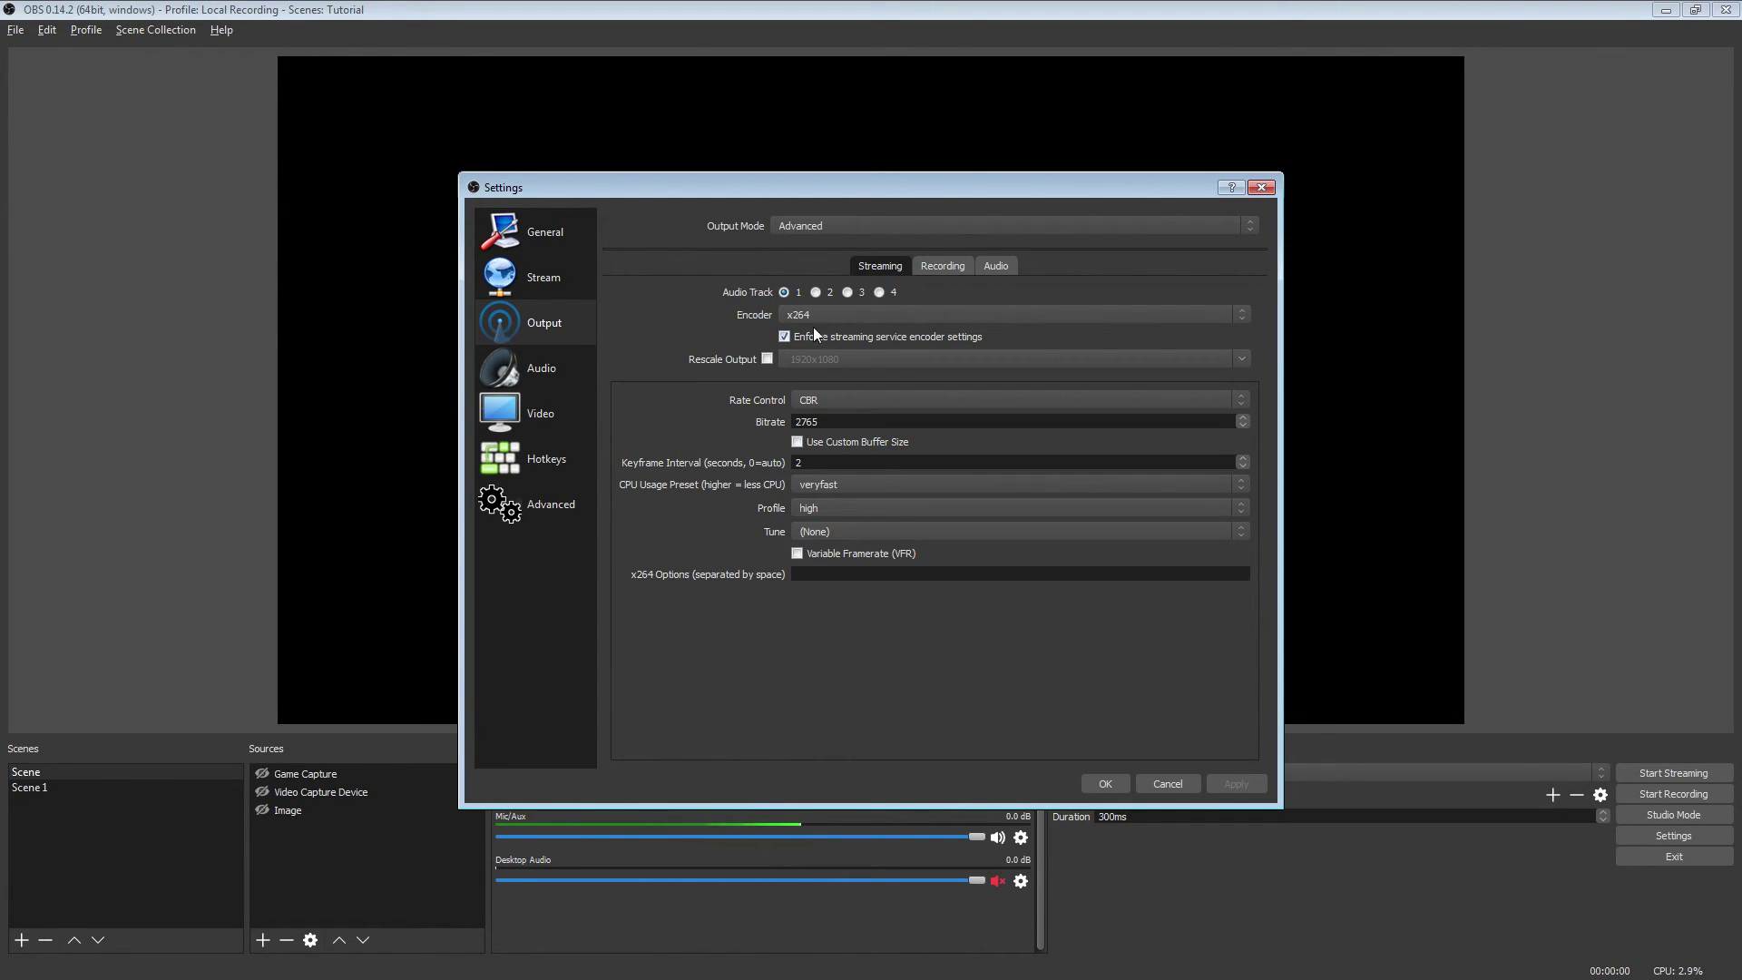
Step: Review the streaming encoders again keeping x264, then switch to the Recording settings
left_click(831, 309)
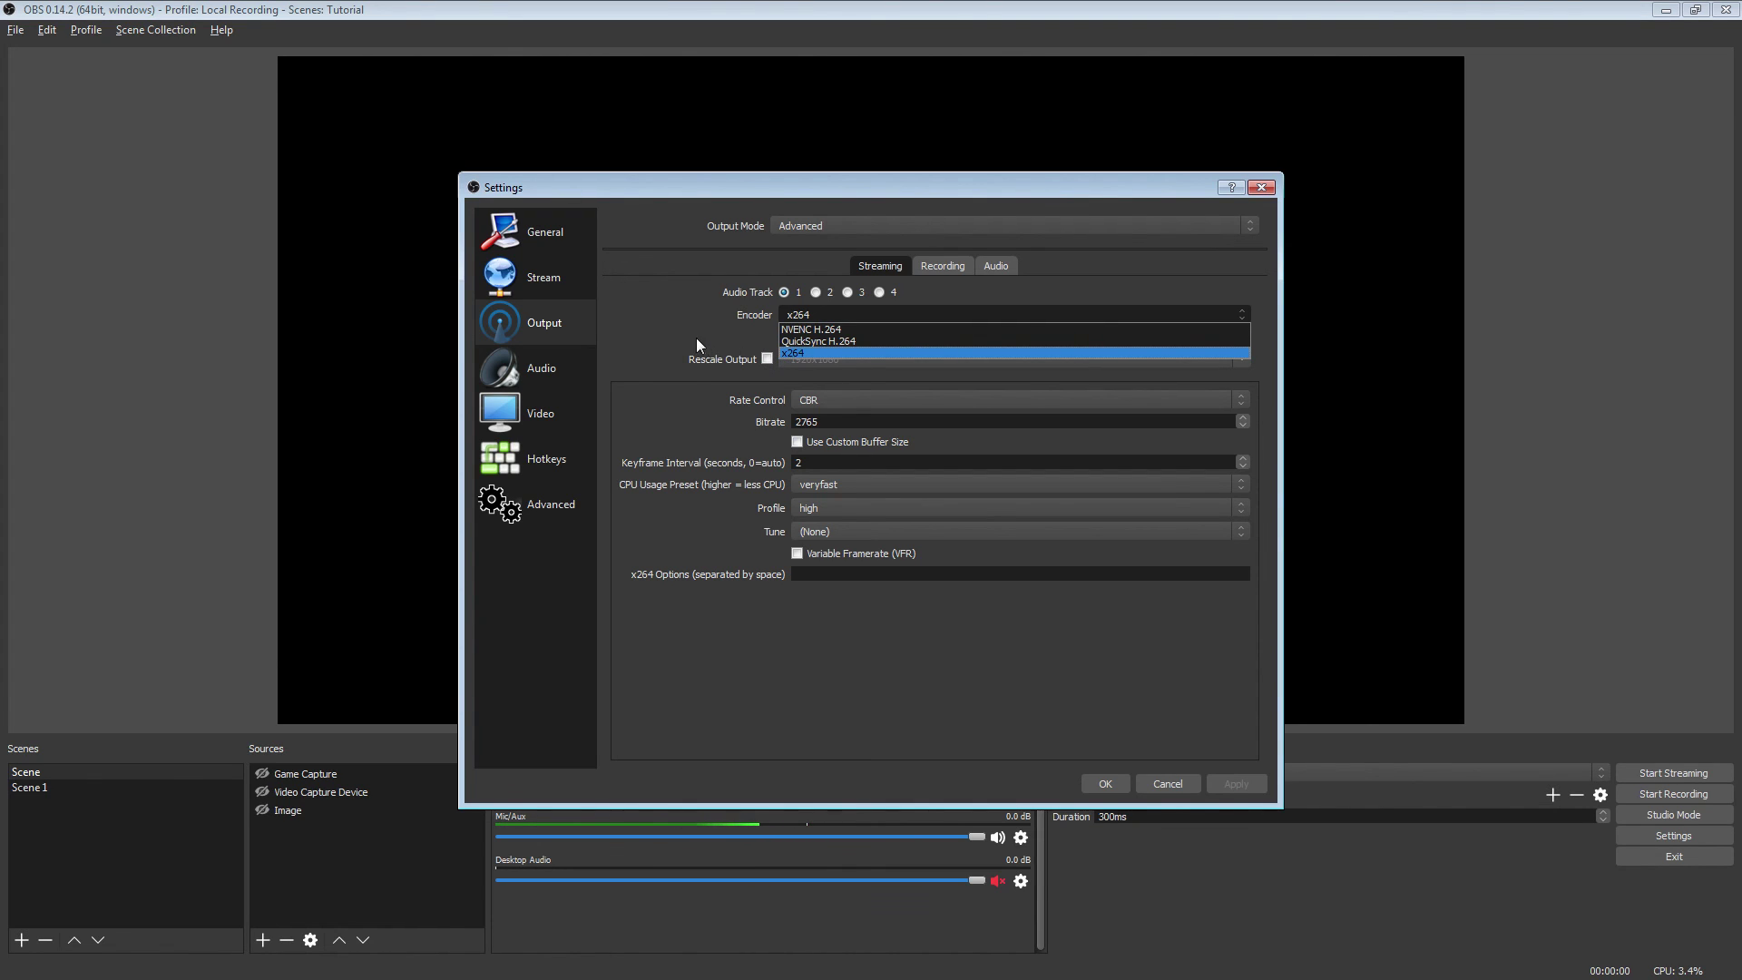
left_click(648, 319)
left_click(938, 265)
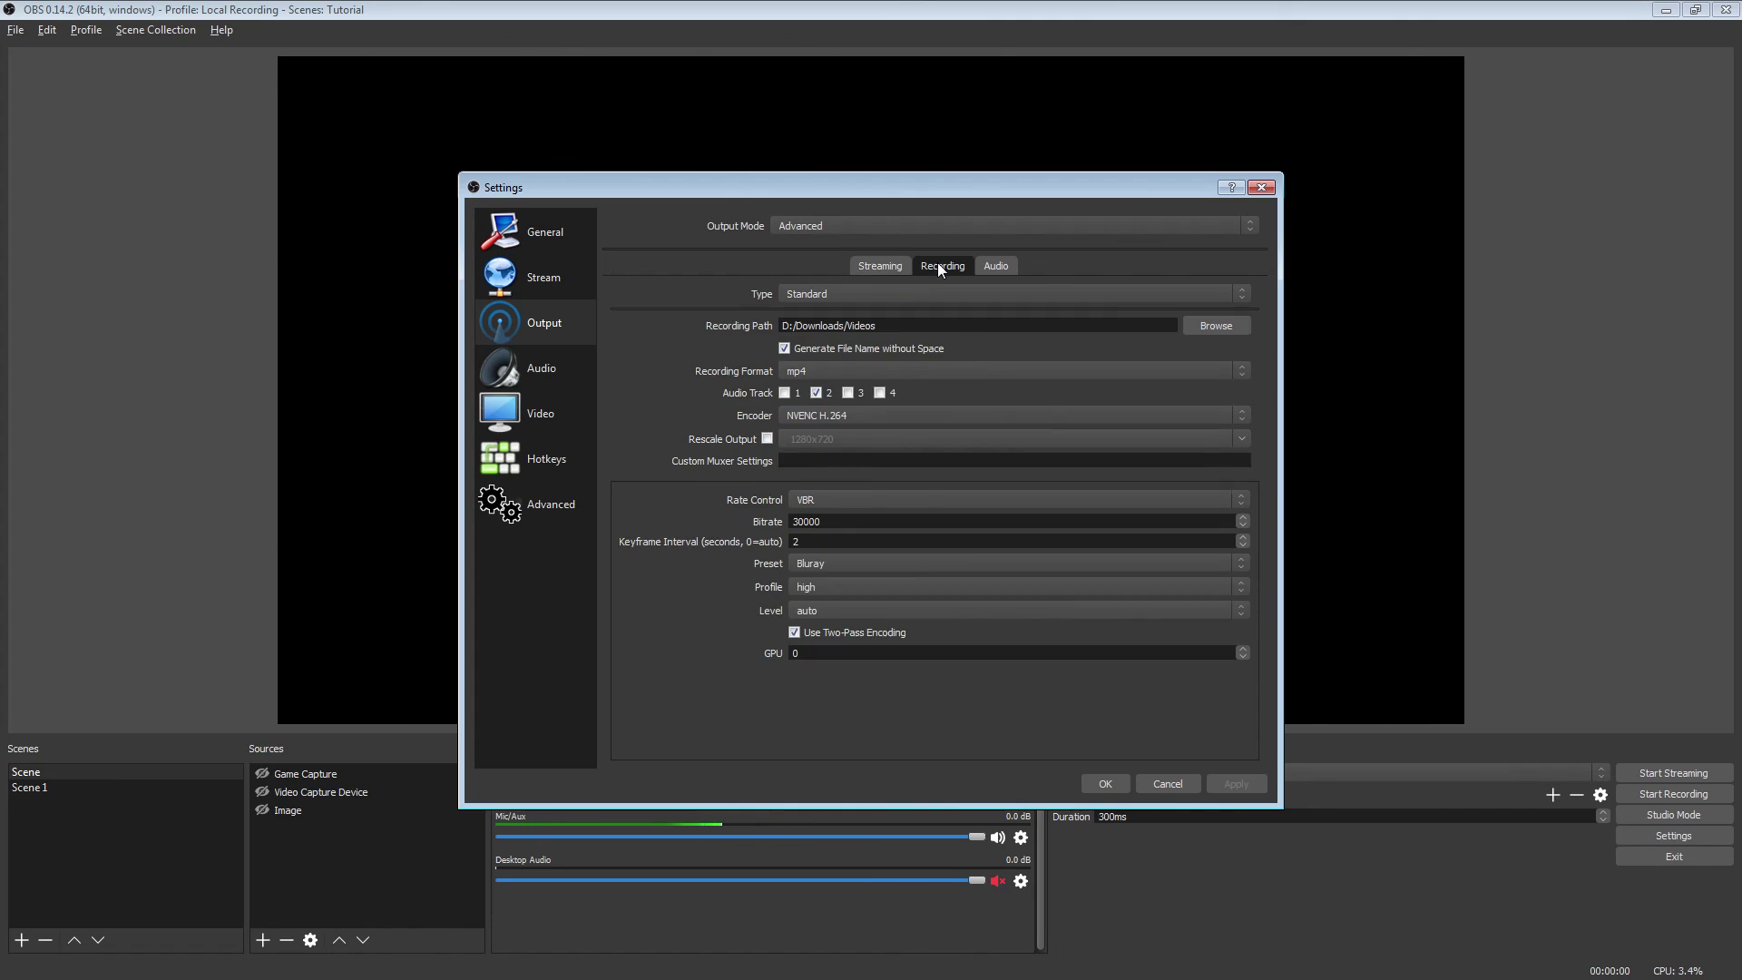